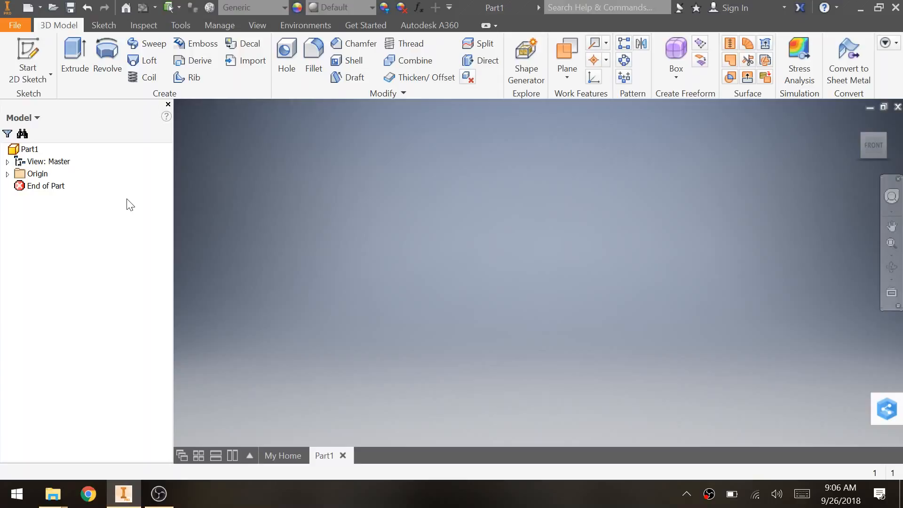
Step: Sketch a 1 cm by 1 cm Two Point Center rectangle on the horizontal origin plane, centred on the origin, and finish the sketch
click(27, 53)
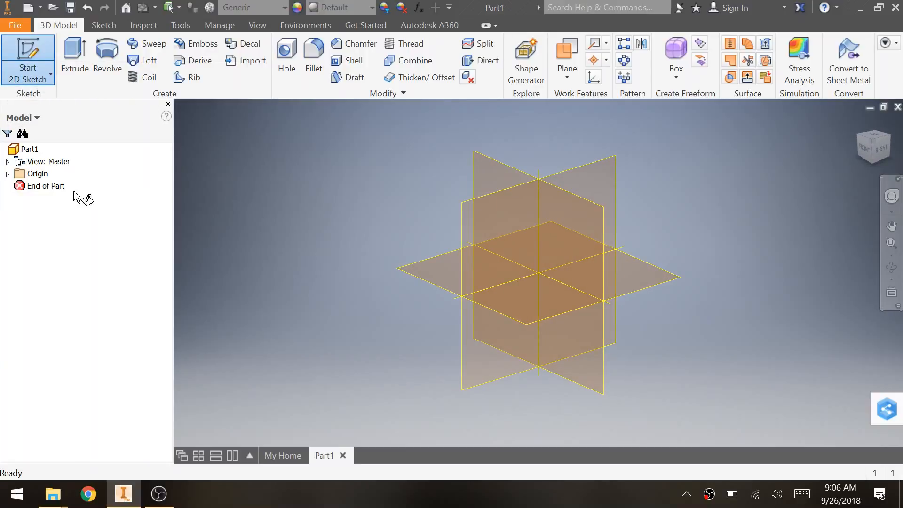
click(414, 275)
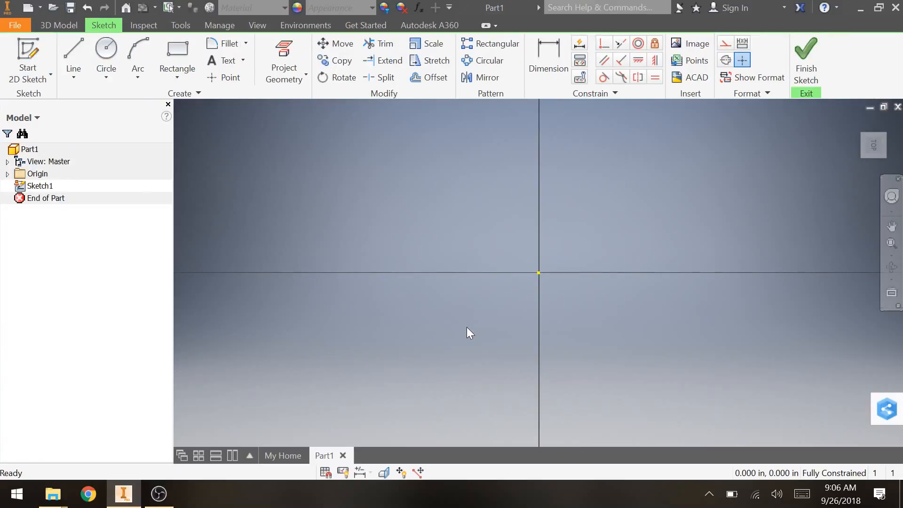
click(181, 77)
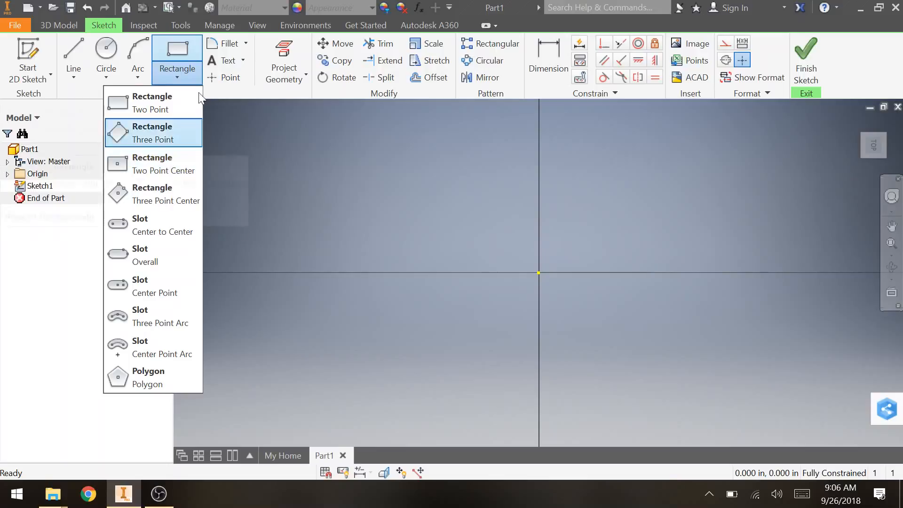
click(229, 114)
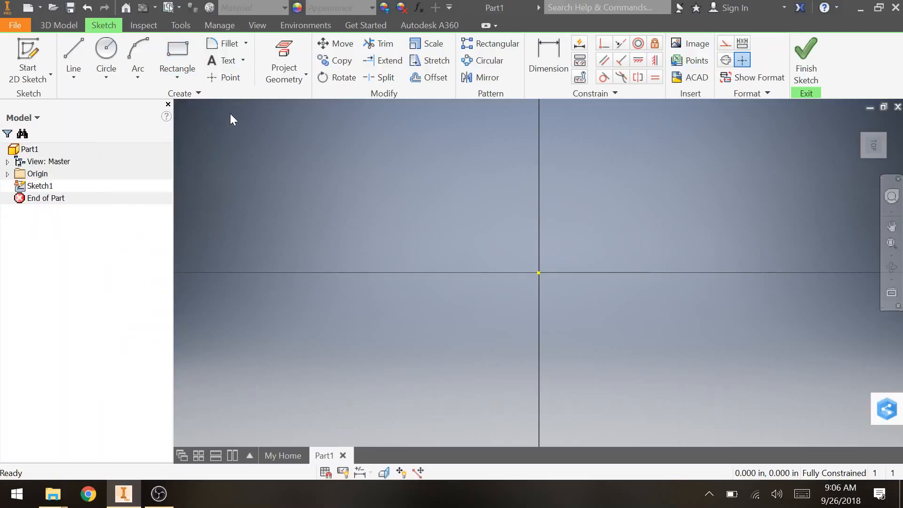
click(180, 77)
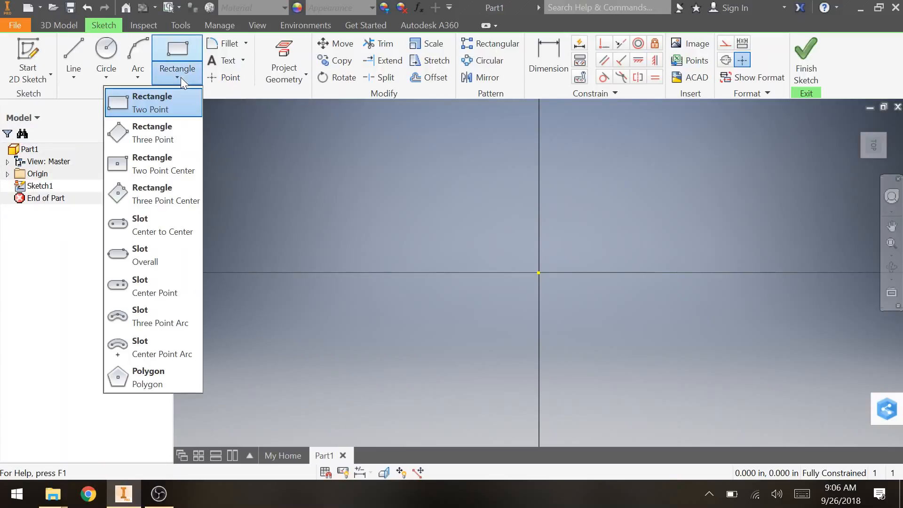
click(183, 153)
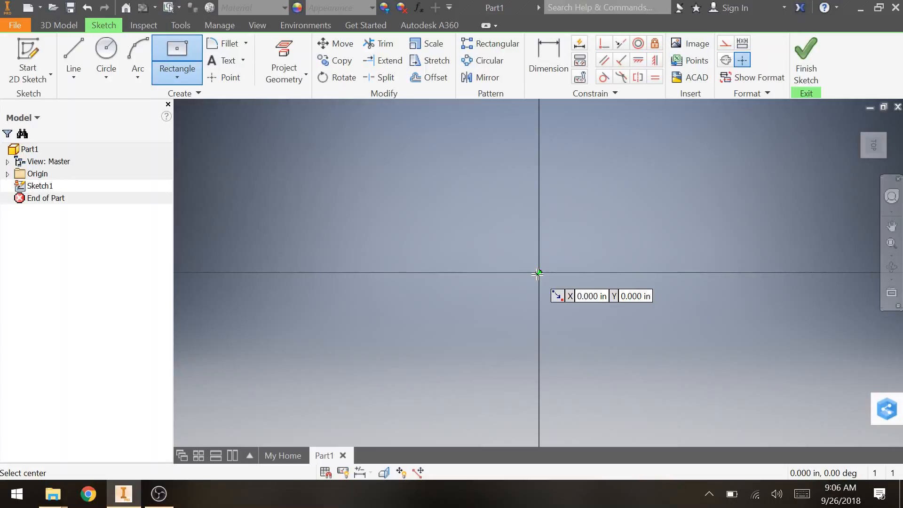
click(537, 273)
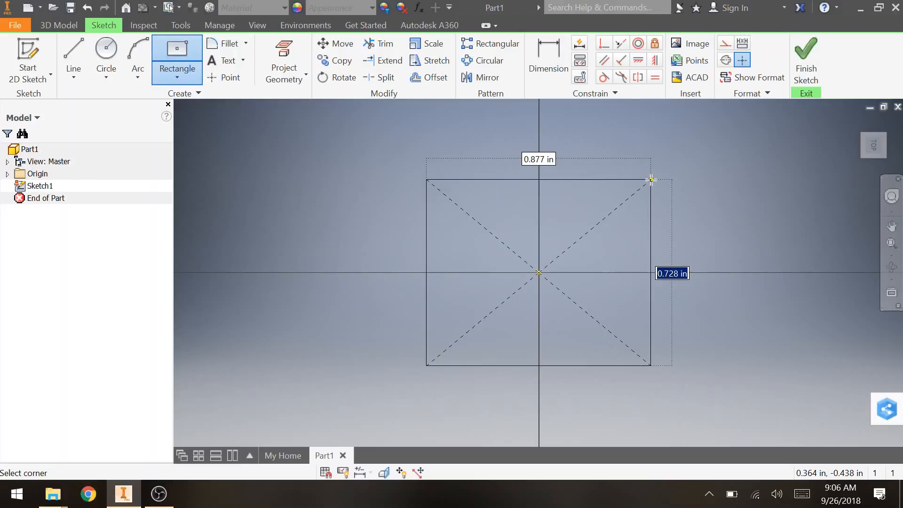
text(1.6cm)
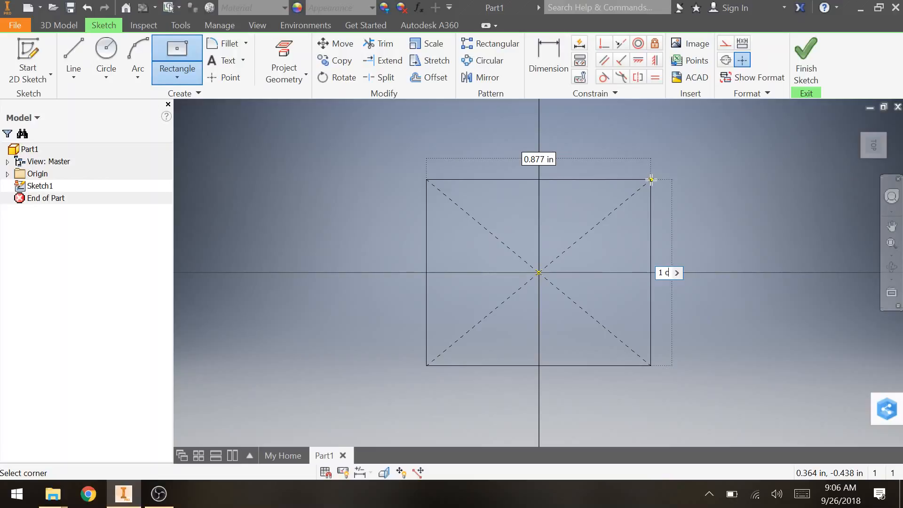
key(Tab)
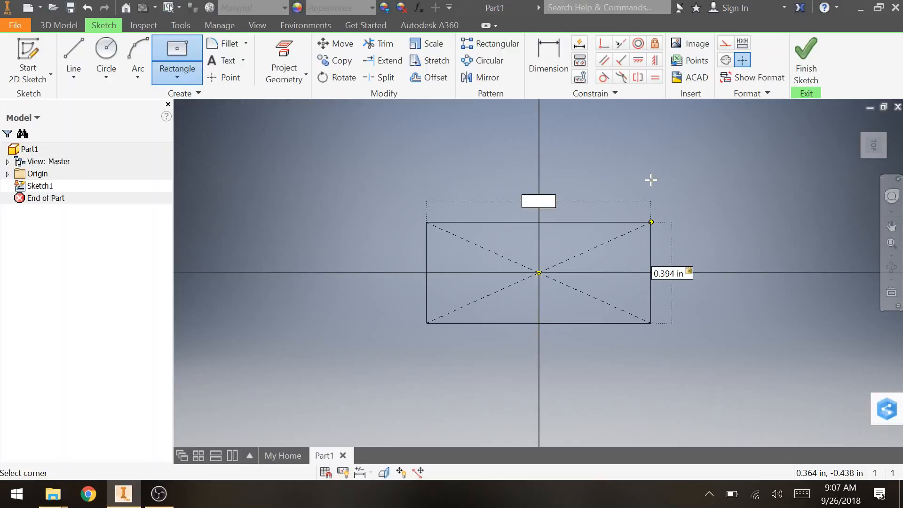
text(1)
text(cm)
key(Return)
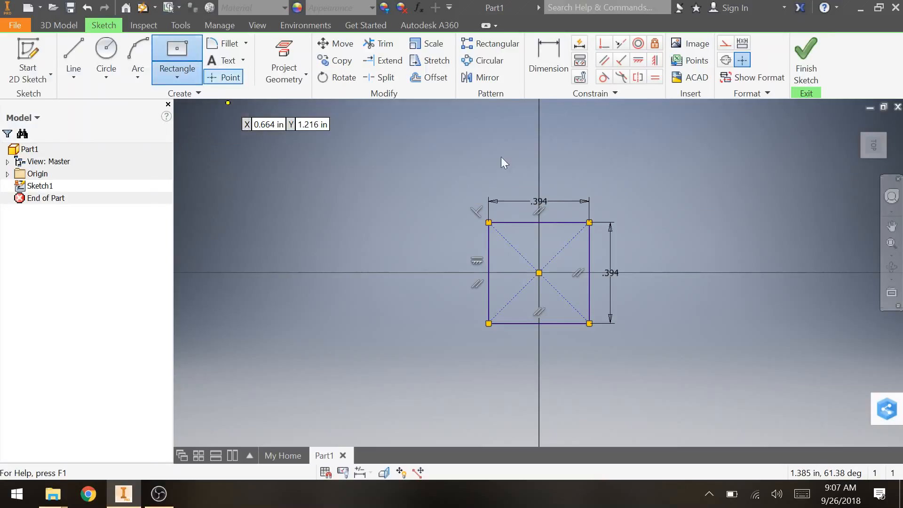
key(Escape)
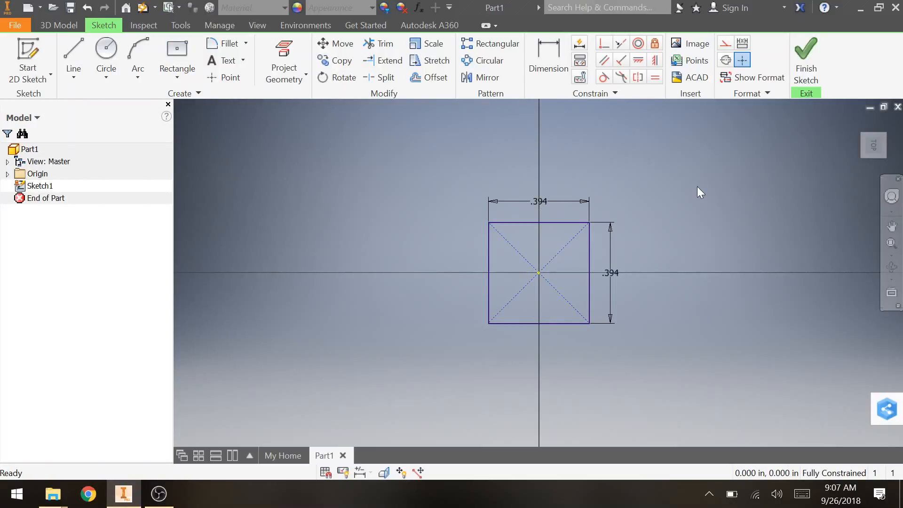
click(806, 58)
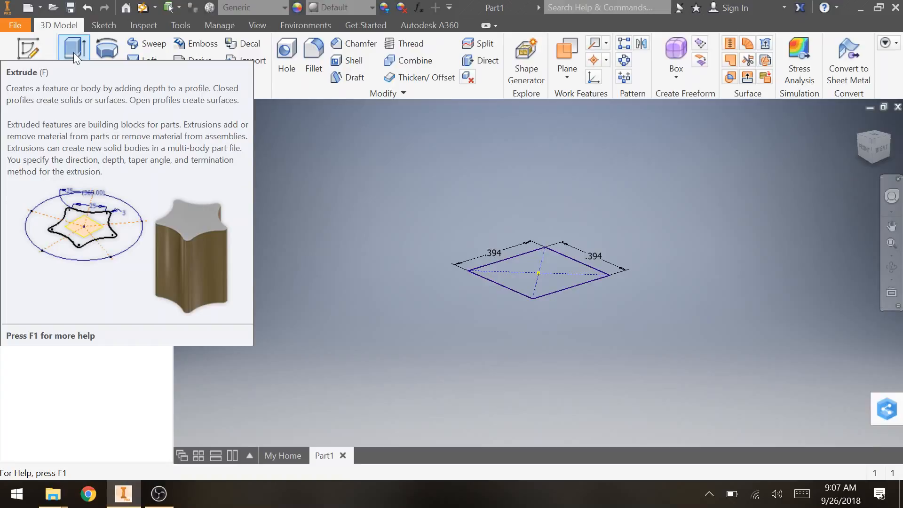
Step: Start an extrusion of the square profile and set its distance to 1 cm
click(73, 52)
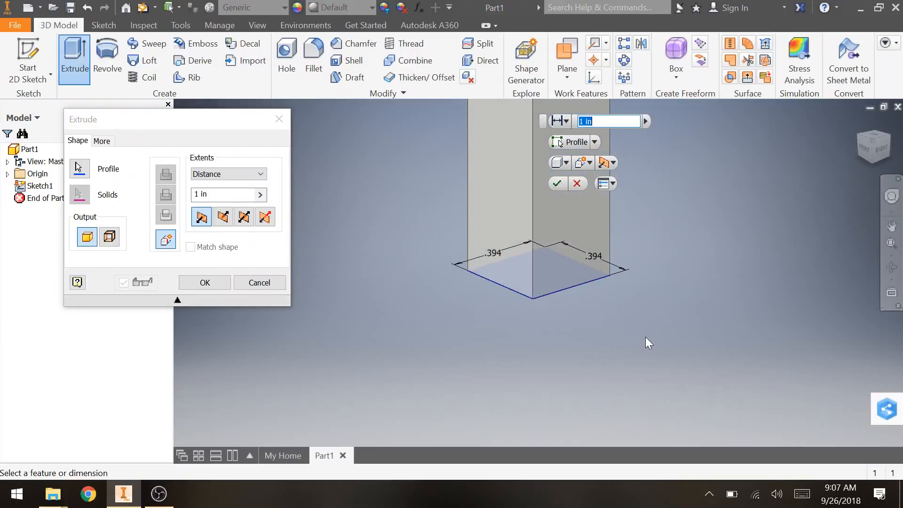
scroll(645, 337, up, 4)
middle_drag(643, 302, 587, 305)
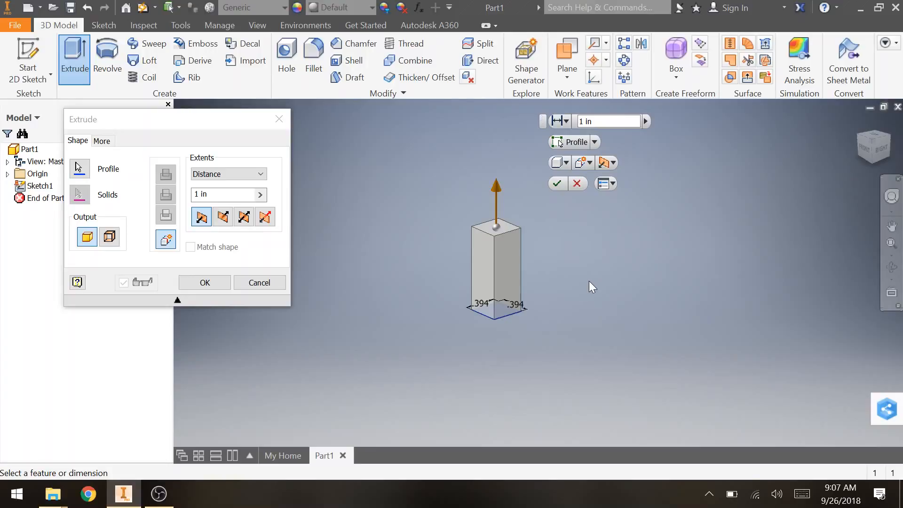
middle_drag(588, 281, 641, 270)
click(857, 121)
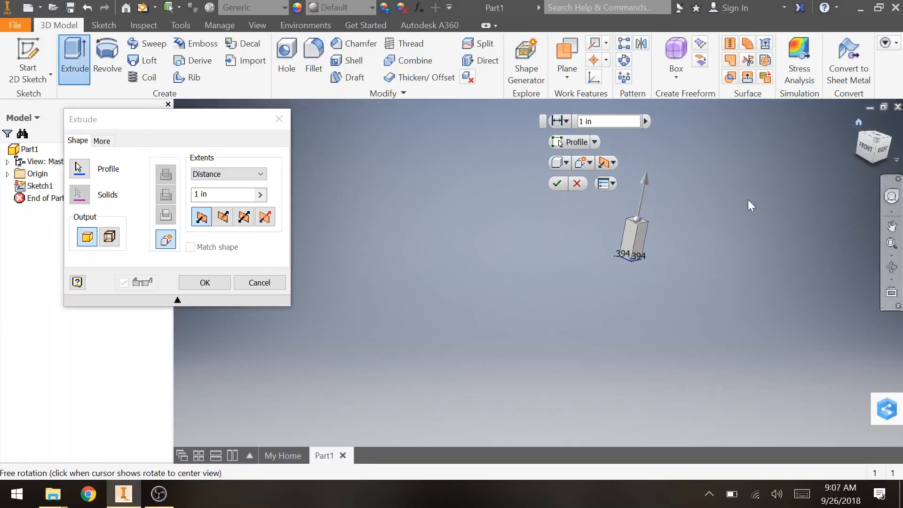
click(607, 121)
key(BackSpace)
key(BackSpace)
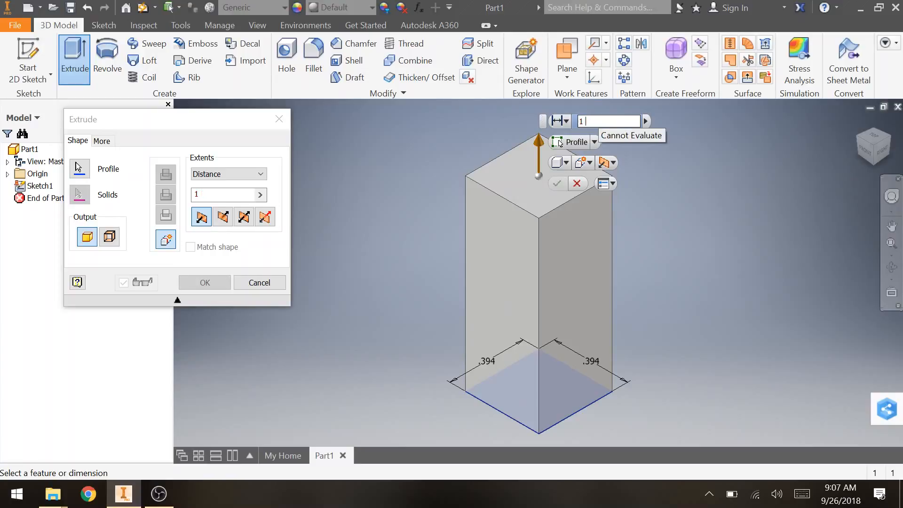
text(cm)
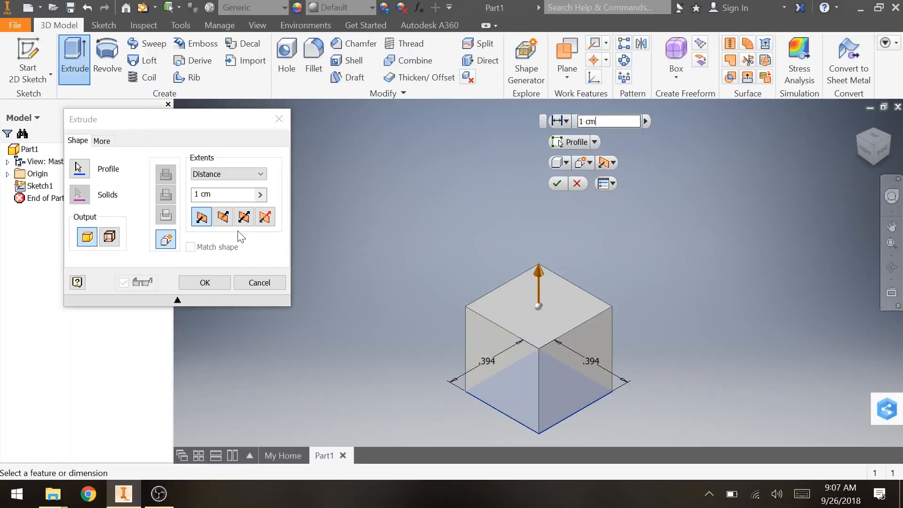
Step: Try the extrusion's direction options, set it to symmetric about the sketch plane, and create the cube
click(221, 222)
click(207, 222)
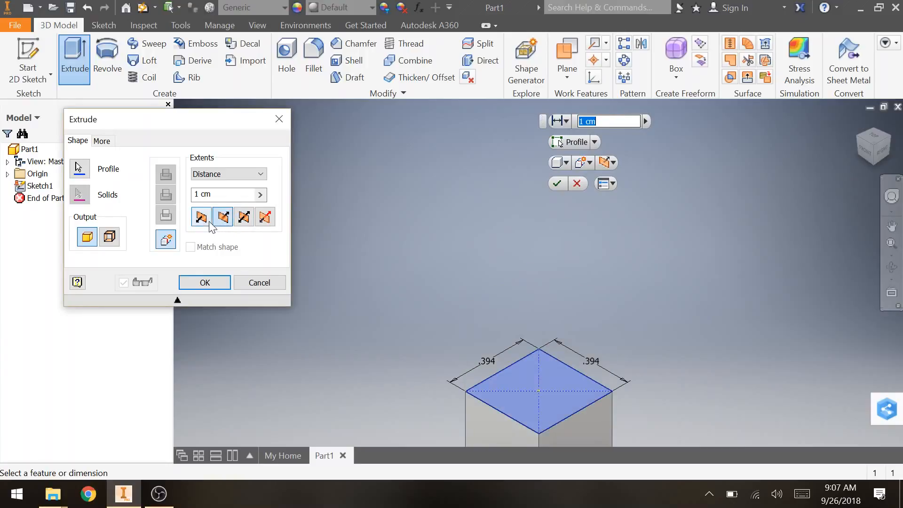
click(226, 221)
click(209, 219)
click(219, 218)
click(204, 220)
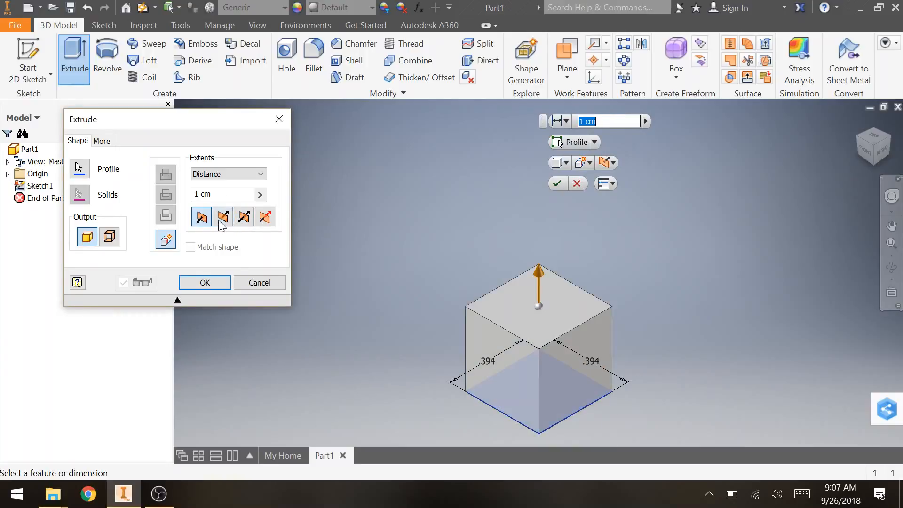
click(218, 219)
click(244, 217)
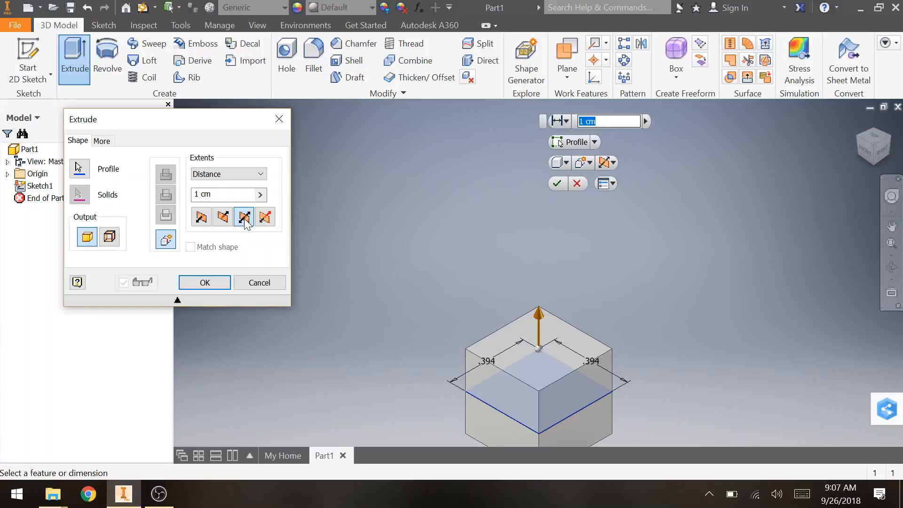
click(204, 283)
Step: Sketch a 0.131 in by 0.131 in center rectangle on the cube's top face, centred on the origin, and finish the sketch
middle_drag(717, 271, 676, 178)
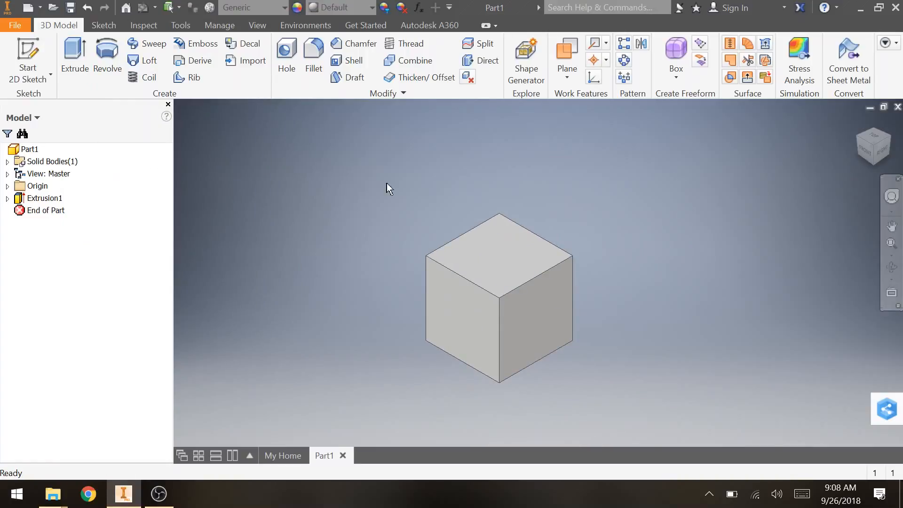
click(21, 56)
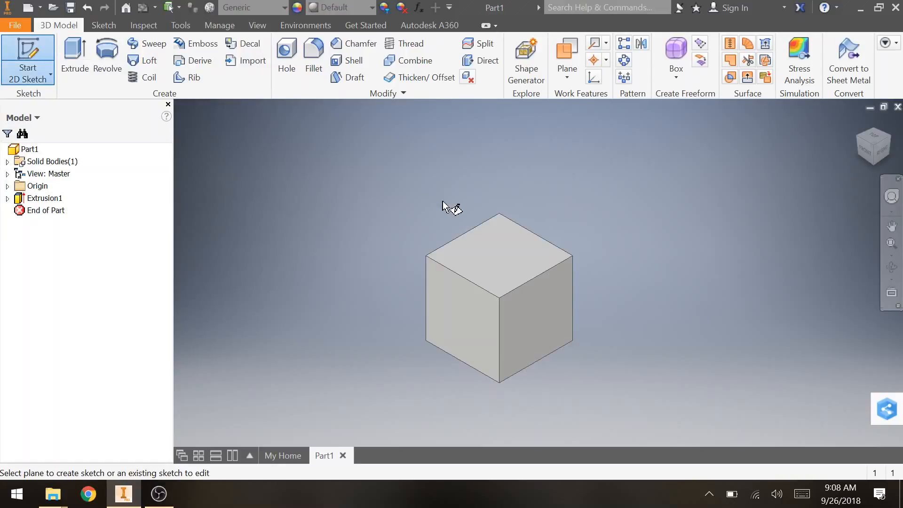
click(510, 261)
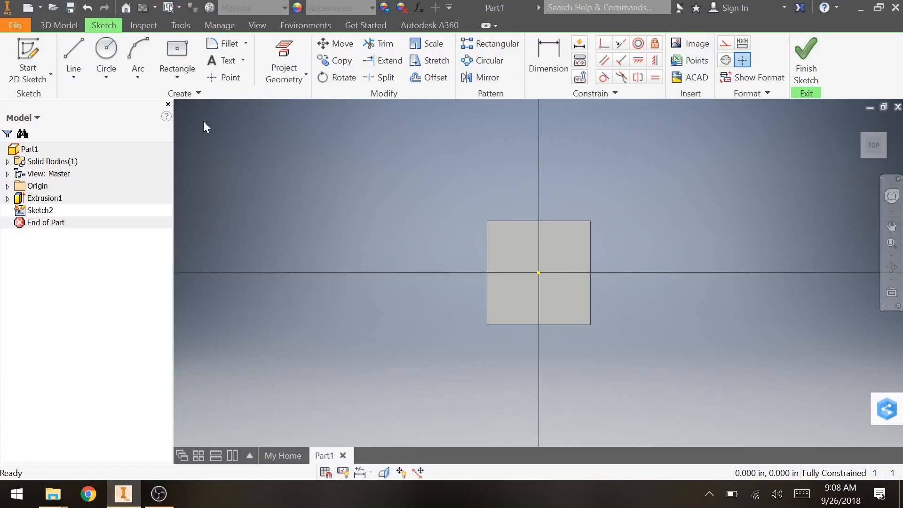
click(168, 49)
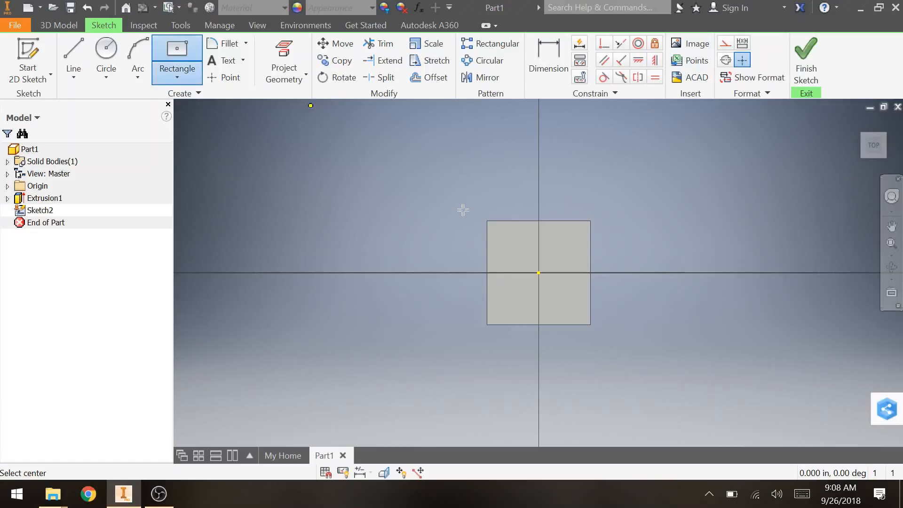
click(539, 273)
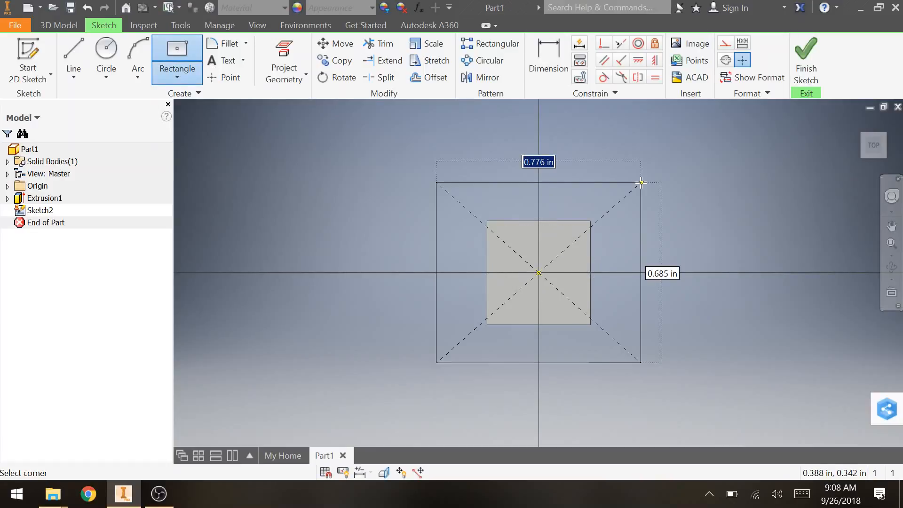
text(3 cm)
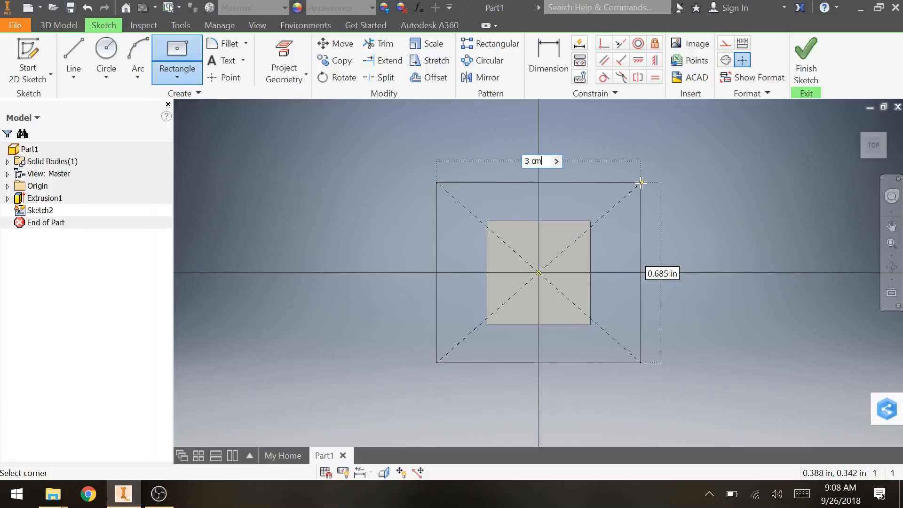
key(Tab)
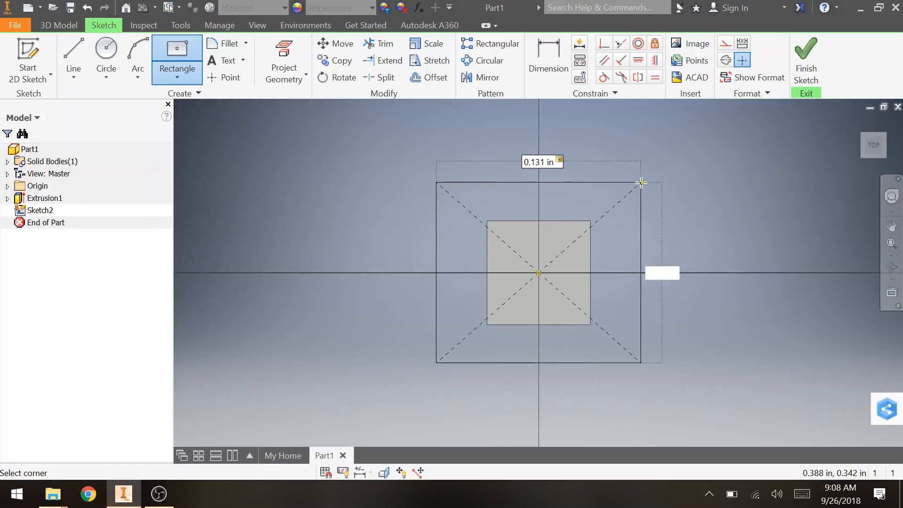
text(.)
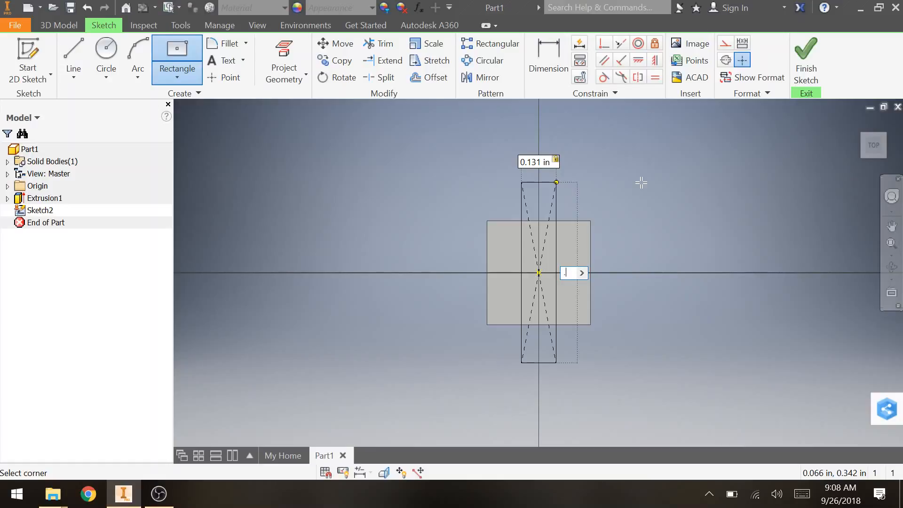
key(BackSpace)
text(3 cm)
key(Return)
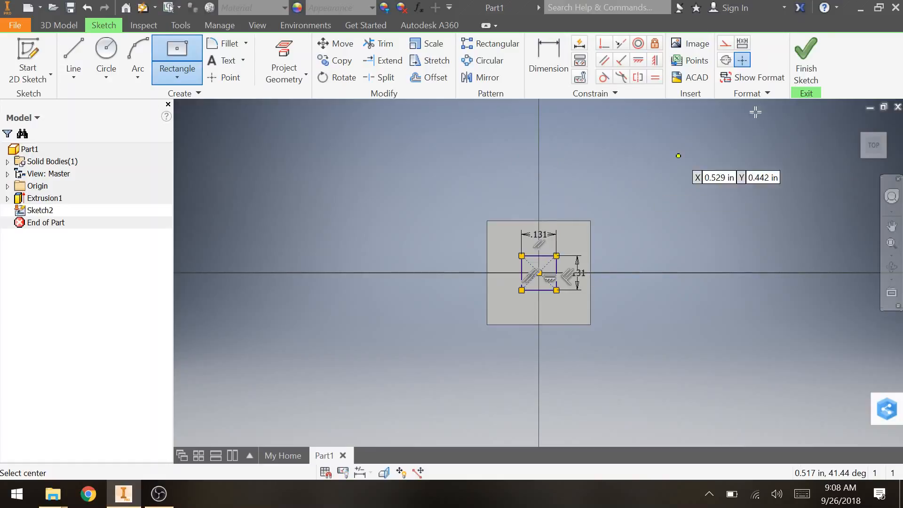
click(805, 61)
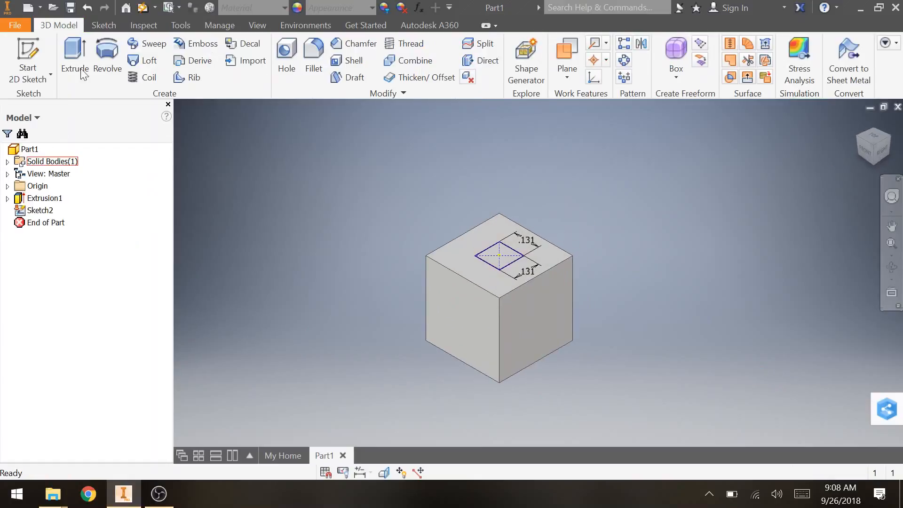
Step: Extrude the small square on the cube's top face upward by 2 mm, joining it to the solid
key(e)
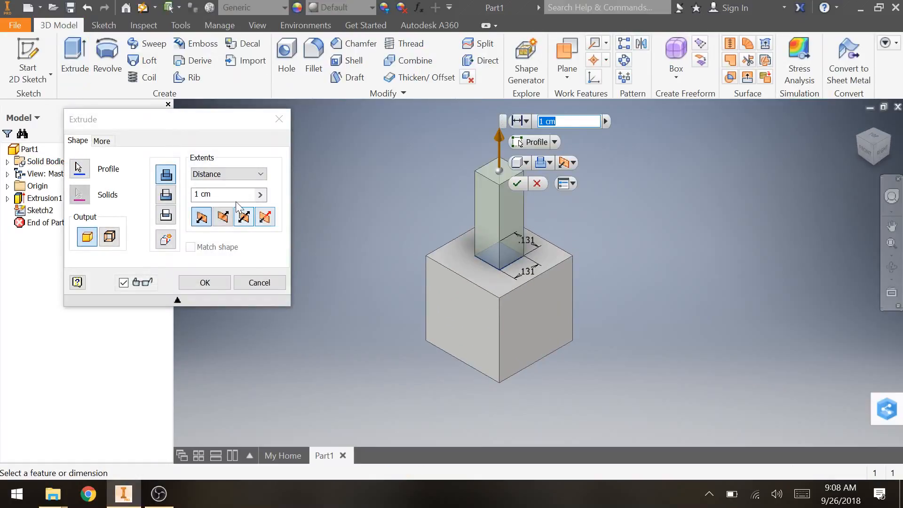
click(226, 197)
key(BackSpace)
key(BackSpace)
key(BackSpace)
key(BackSpace)
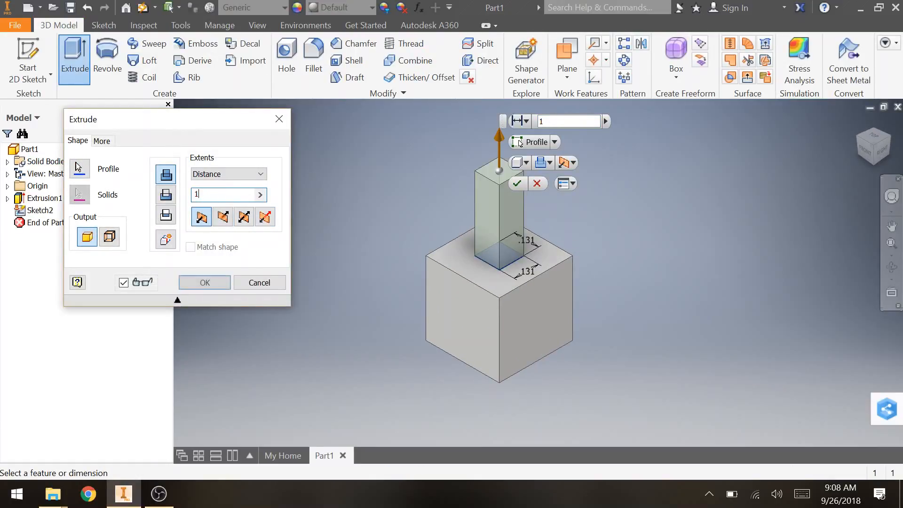
text(2mm)
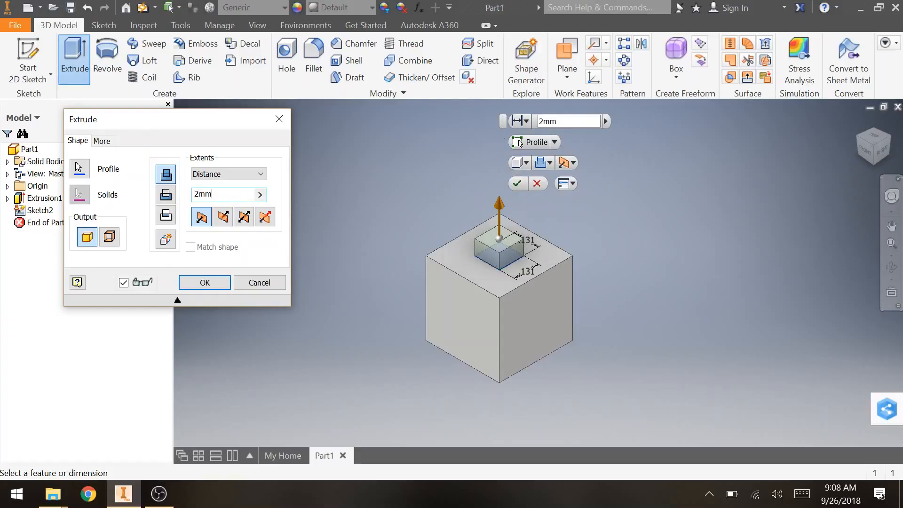
click(219, 282)
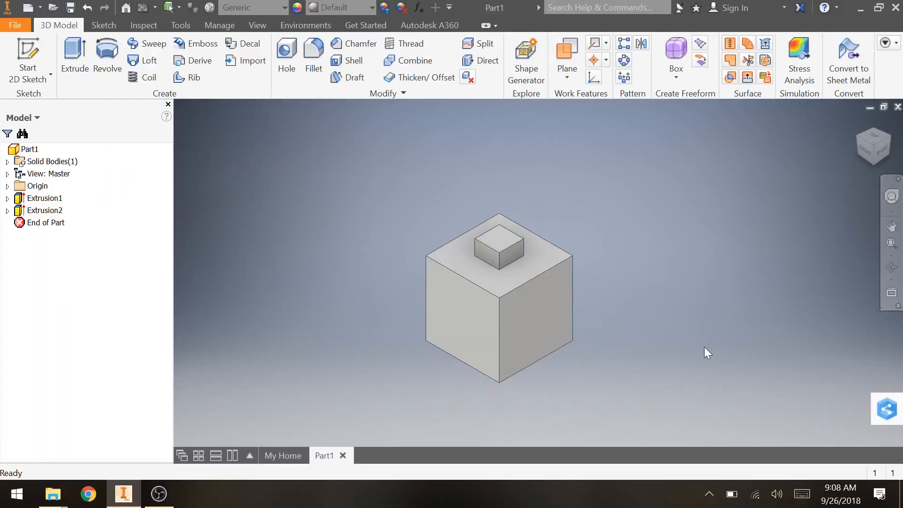
mouse_move(704, 346)
shift+middle_down()
mouse_move(693, 316)
mouse_move(636, 342)
mouse_move(625, 222)
mouse_move(652, 320)
mouse_move(679, 337)
mouse_move(707, 336)
shift+middle_up()
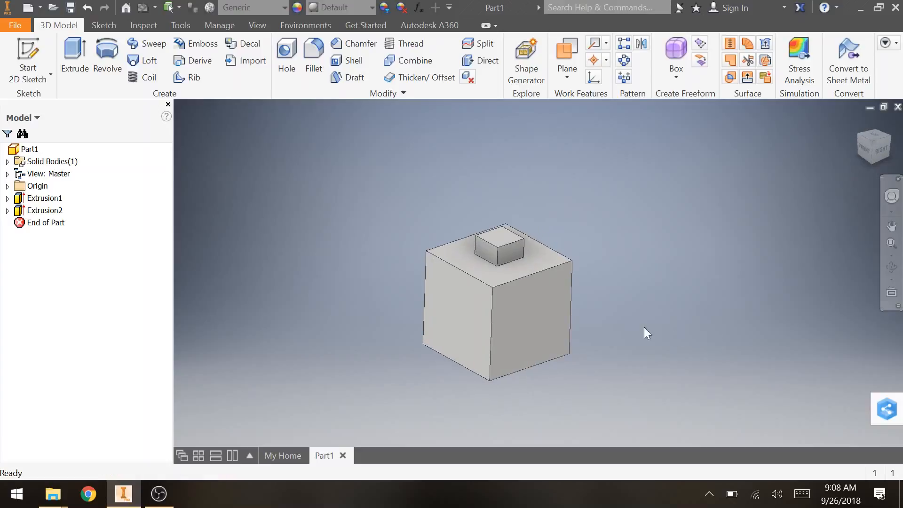
Step: Sketch a 0.131 in by 0.131 in center rectangle on the cube's right face, centred on the face's projected centre point
click(34, 47)
click(35, 49)
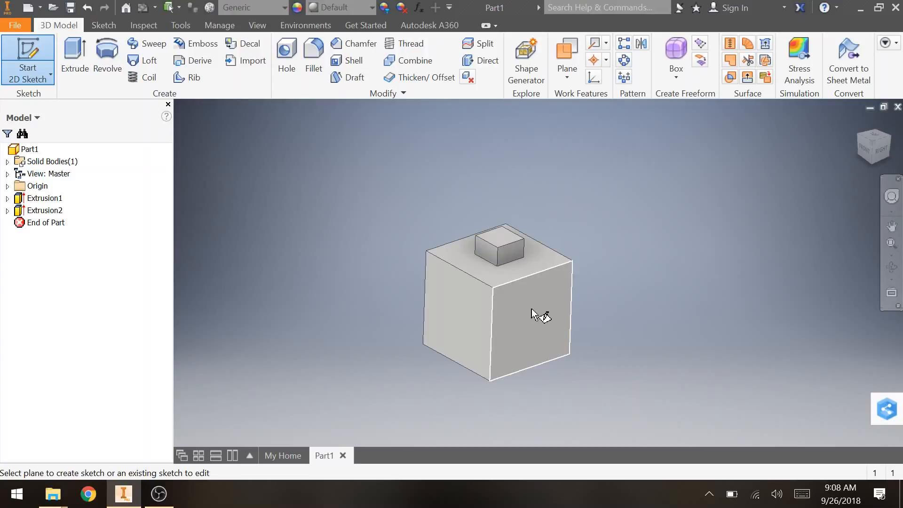
click(548, 332)
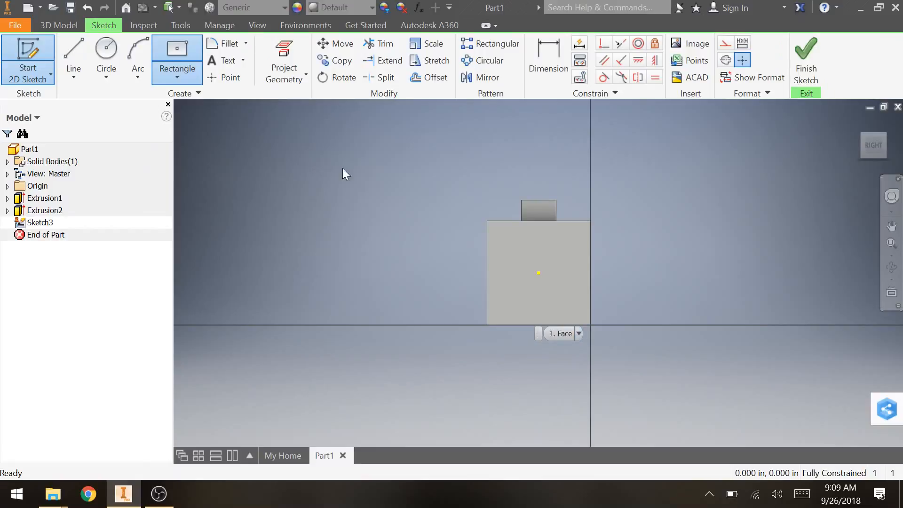
click(184, 47)
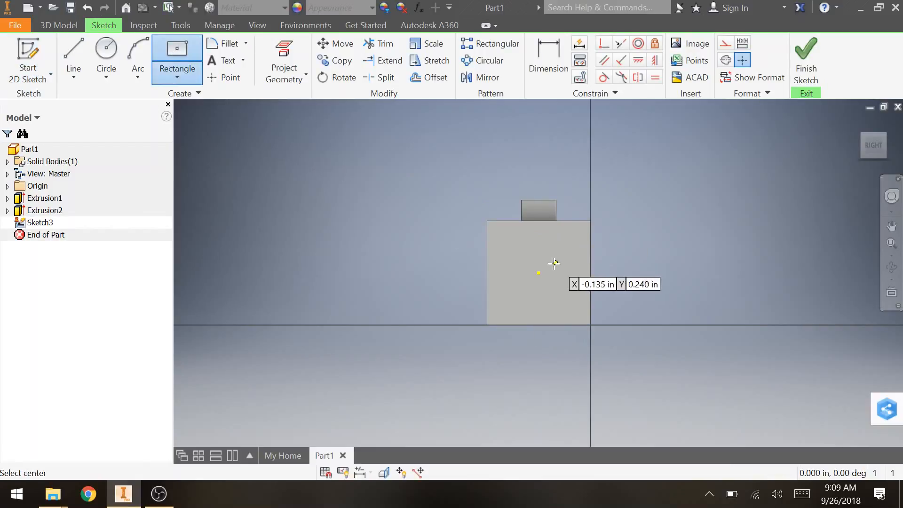
click(539, 272)
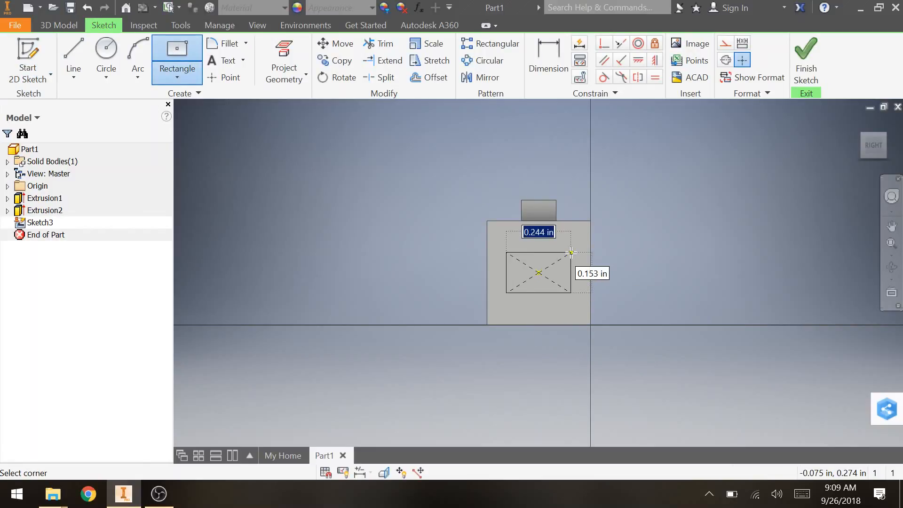
text(.131)
key(Tab)
text(.)
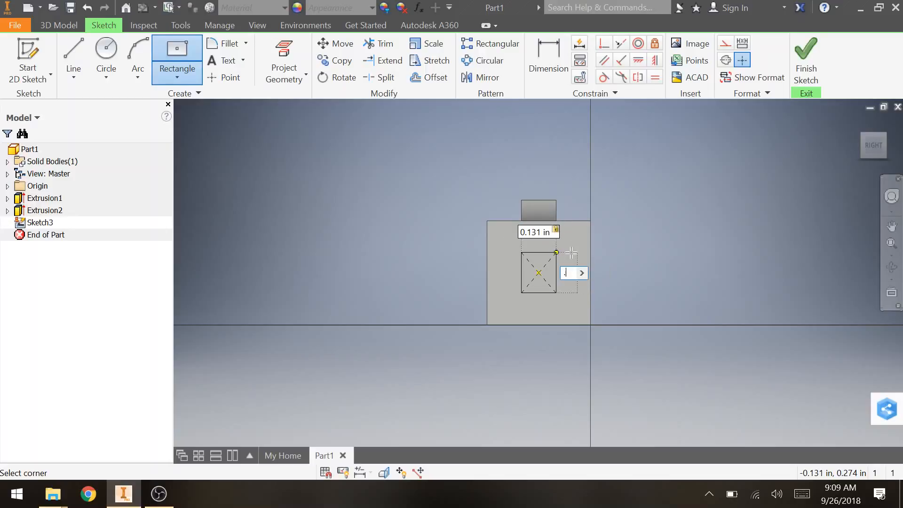
key(BackSpace)
text(3 cm)
key(Return)
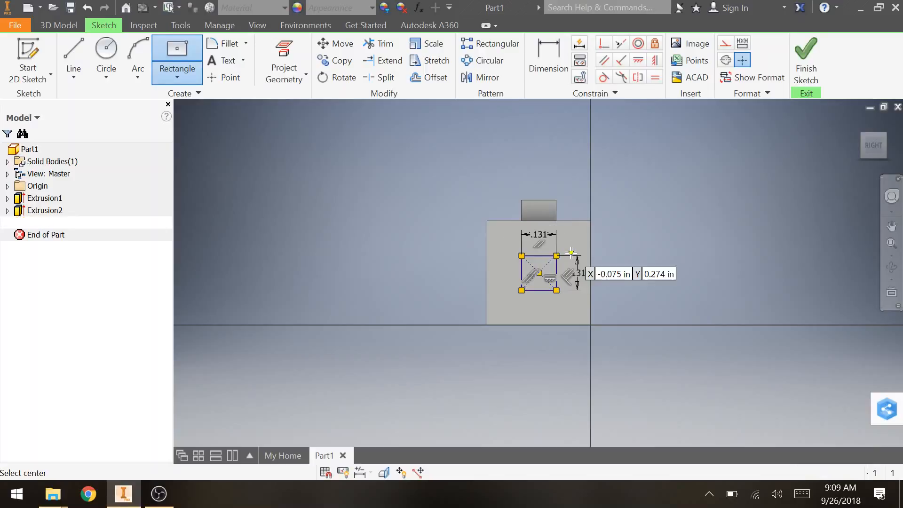
Step: Finish the sketch and cut the right-face square 2 mm deep into the cube with an extrusion
click(813, 63)
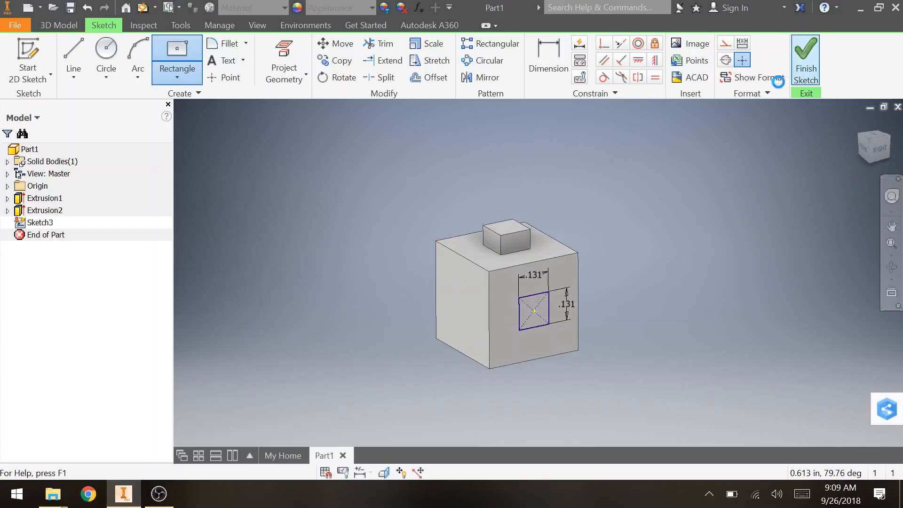
click(74, 55)
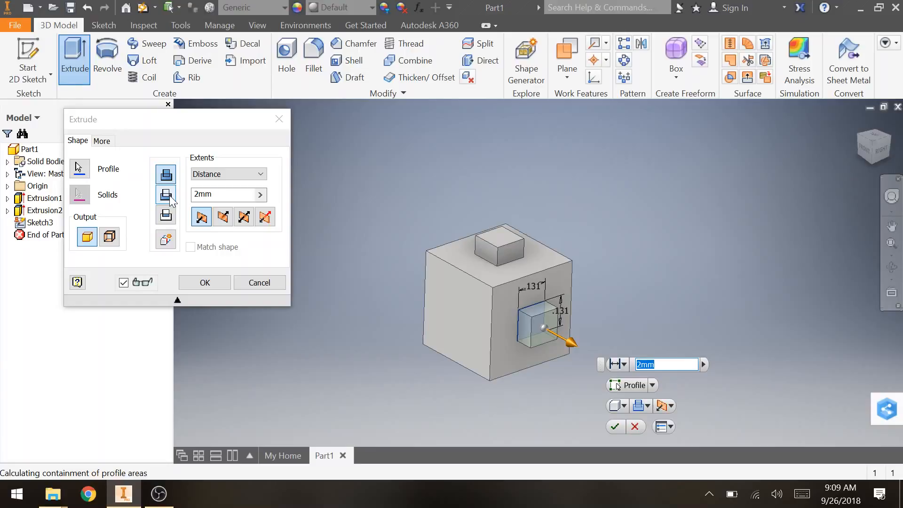
click(170, 196)
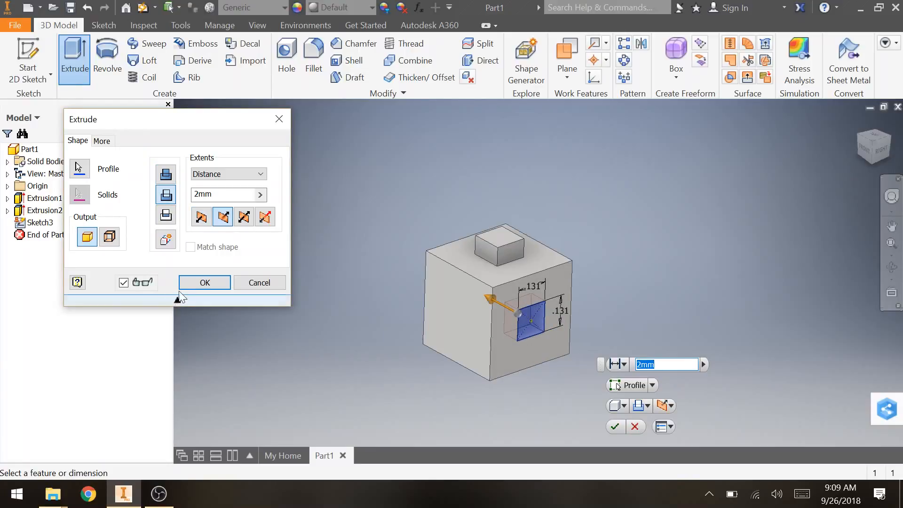
click(203, 285)
Step: Sketch a 0.131 in by 0.131 in center rectangle on the cube's bottom face, centred on the origin
middle_drag(578, 405, 629, 255)
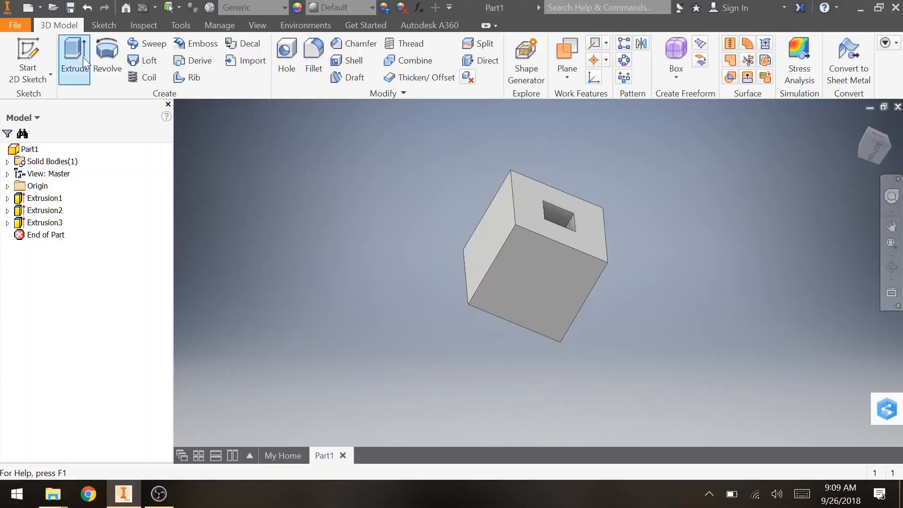
click(39, 53)
click(533, 282)
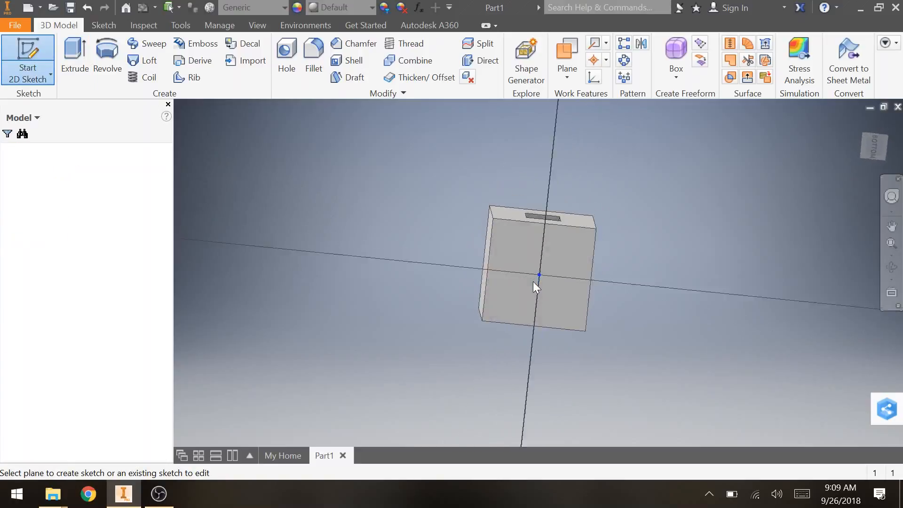
click(177, 53)
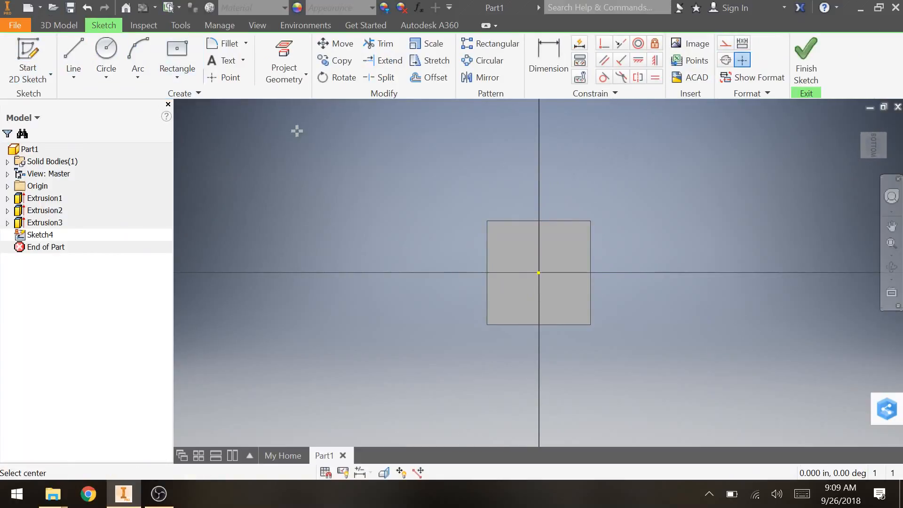
click(539, 272)
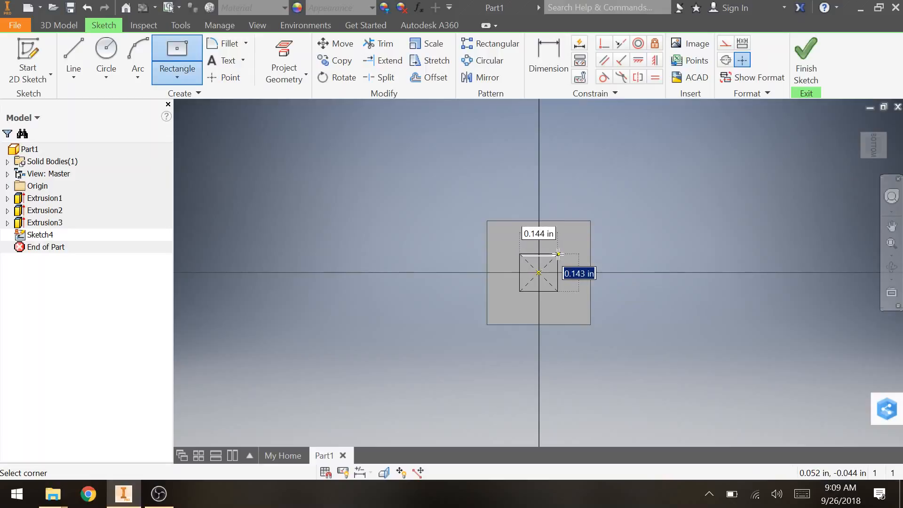
text(.13)
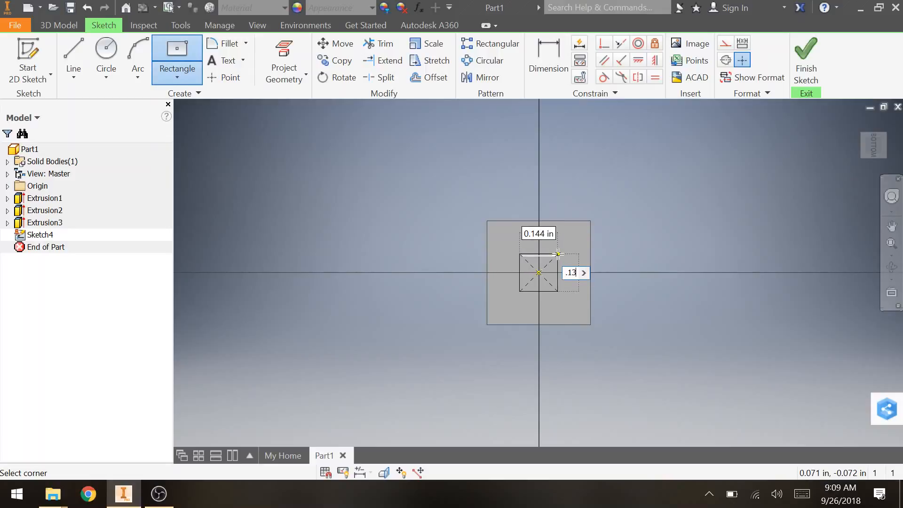
text(1)
key(Tab)
text(.1)
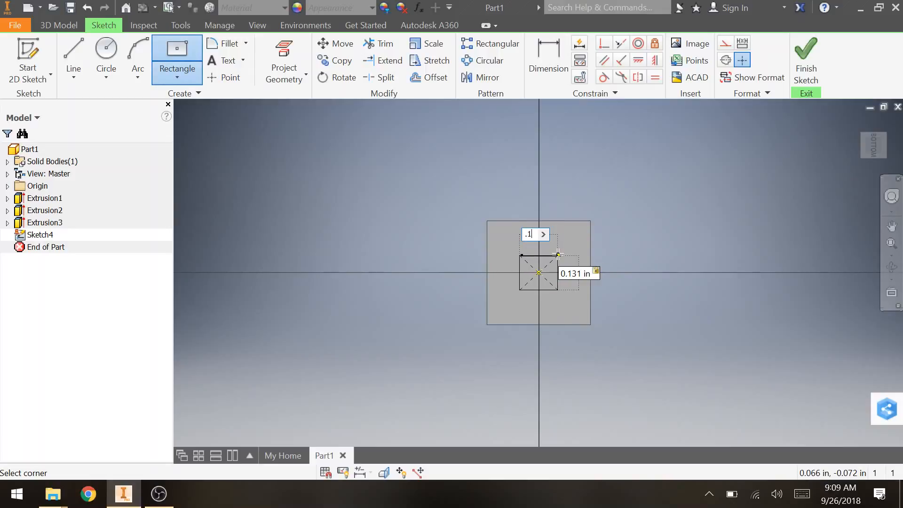
text(31)
key(Return)
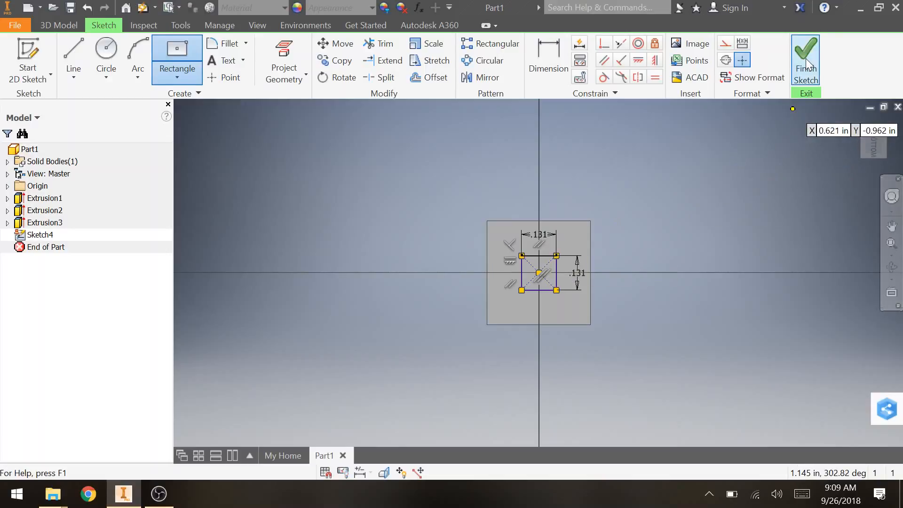
Step: Finish the sketch and extrude the bottom-face square as a 2 mm deep cut into the cube
click(805, 58)
click(74, 52)
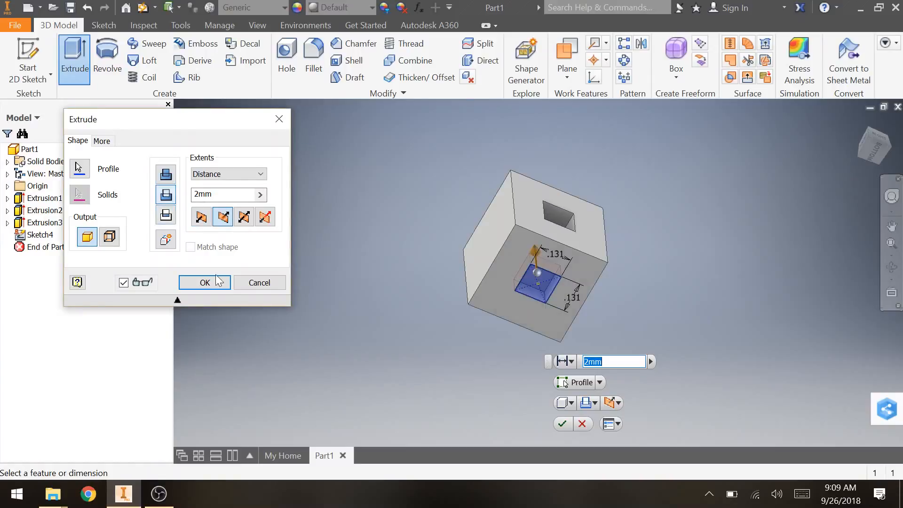
click(213, 281)
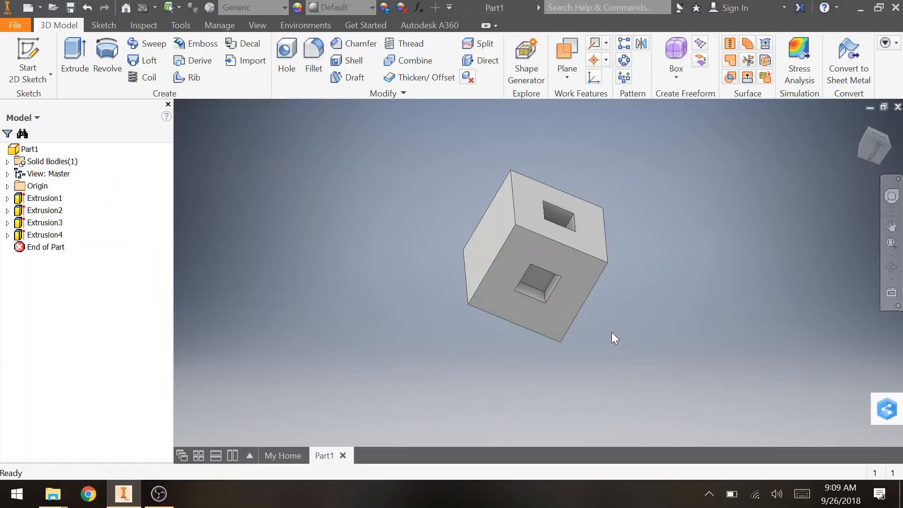
Step: Sketch a 0.131 in by 0.131 in center rectangle on the cube's left face, centred on the face's projected centre point
shift+middle_drag(611, 332, 755, 302)
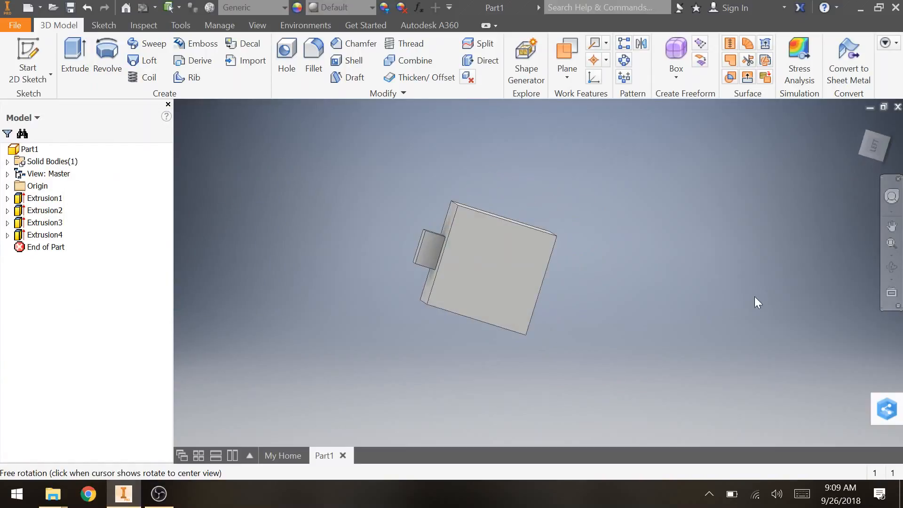
click(45, 54)
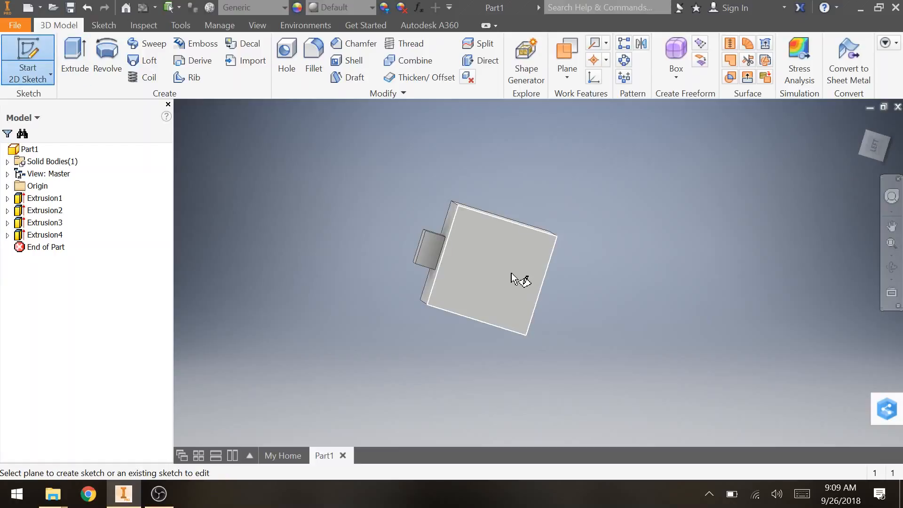
click(510, 272)
click(106, 49)
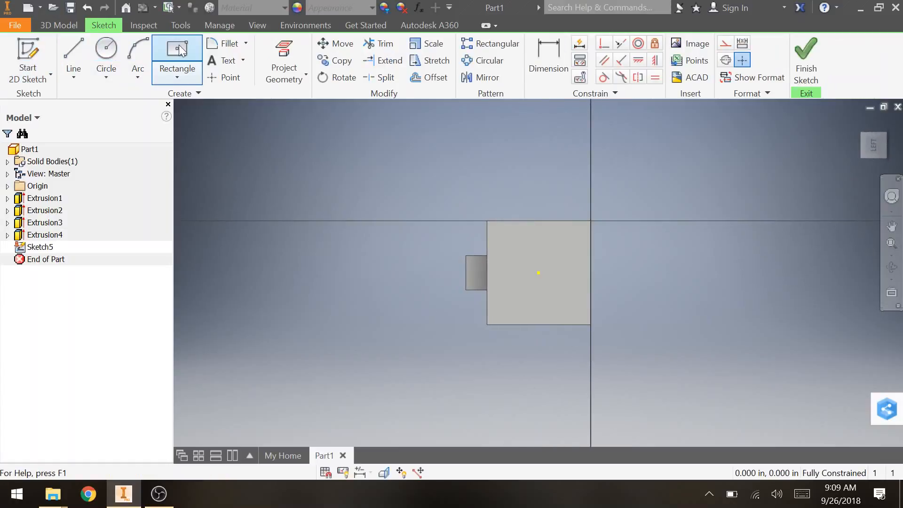
key(r)
click(538, 273)
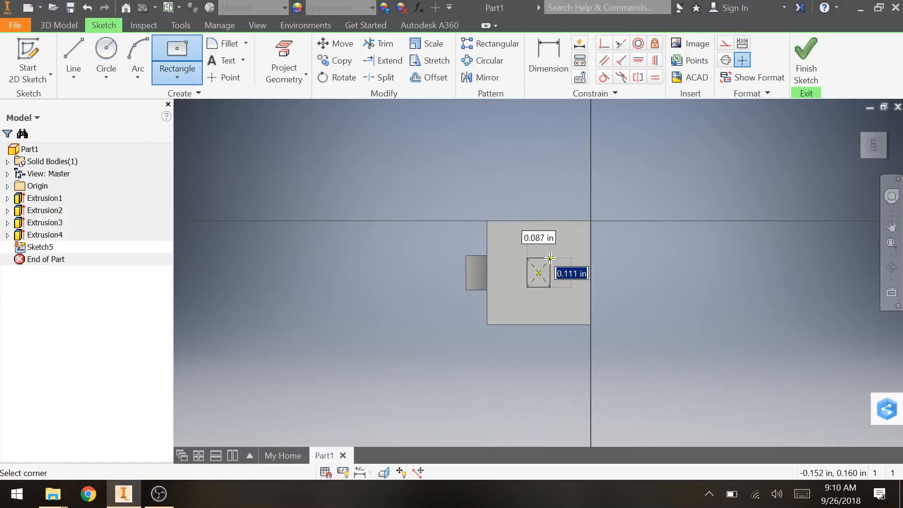
text(.131)
key(Tab)
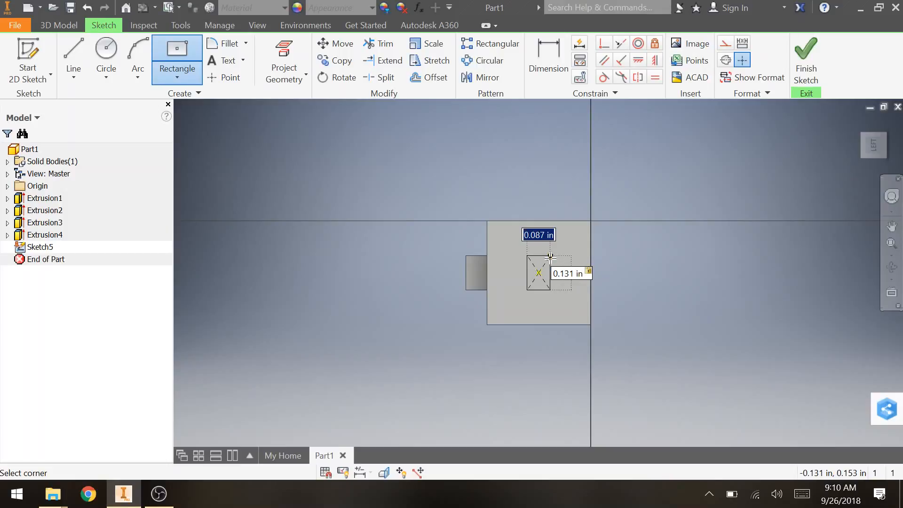
text(.131)
key(Return)
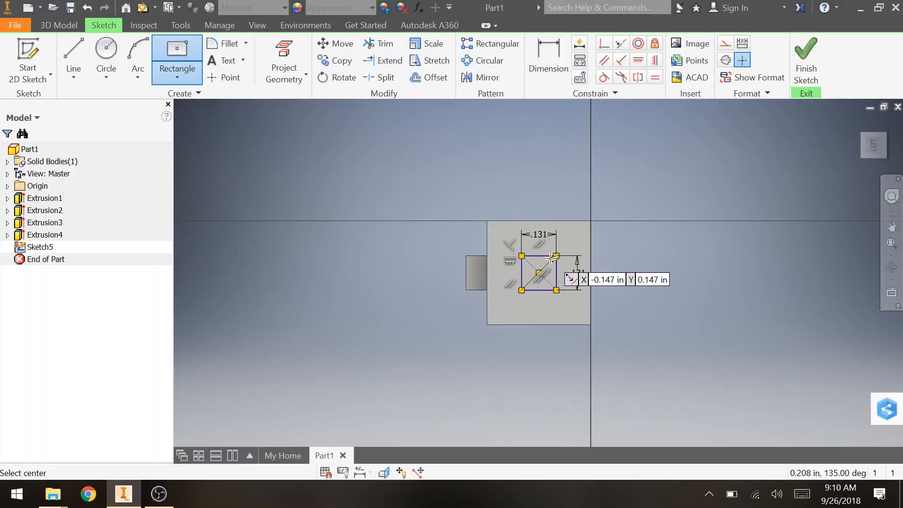
Step: Finish the sketch and extrude the left-face square as a 2 mm deep cut into the cube
click(804, 68)
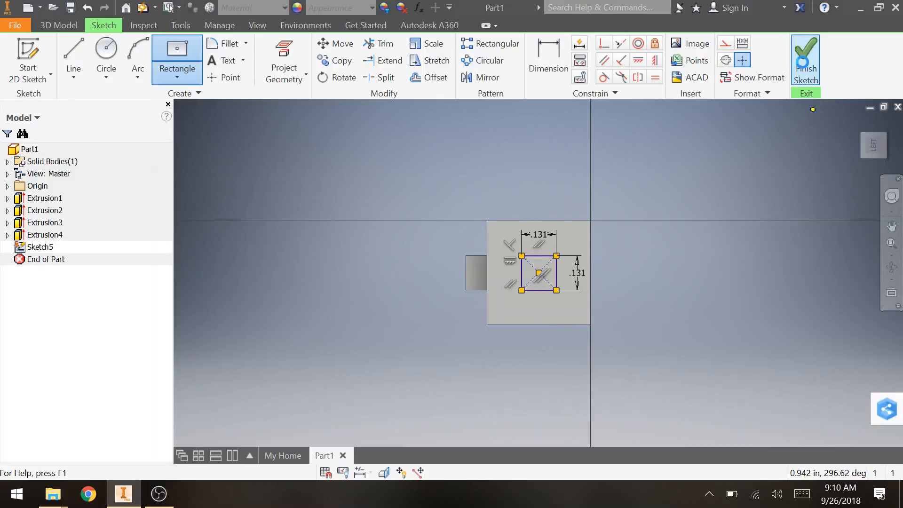
click(74, 54)
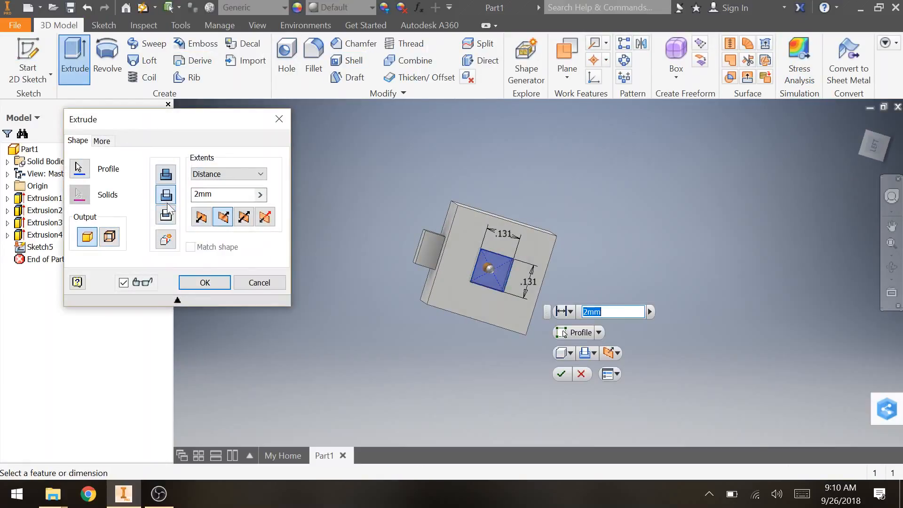
click(205, 282)
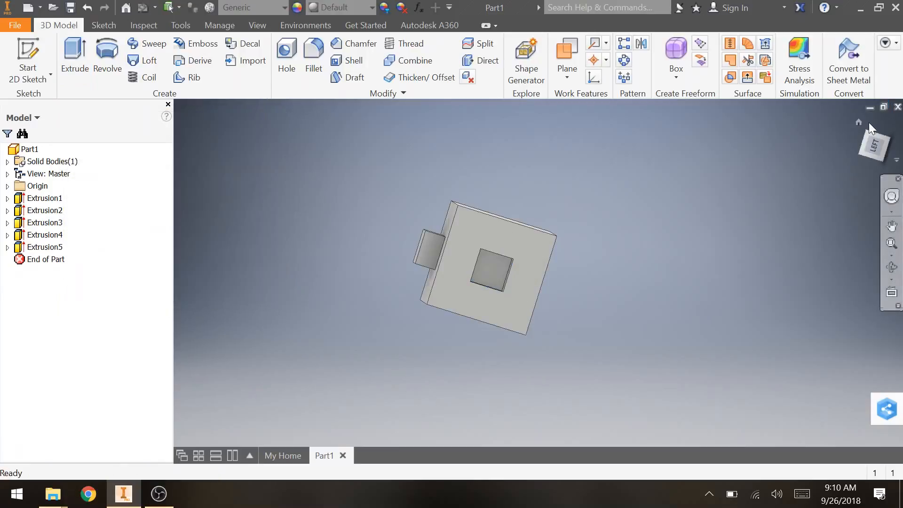
Step: Examine the cube's peg and square pockets from several sides and return to the home view
click(859, 121)
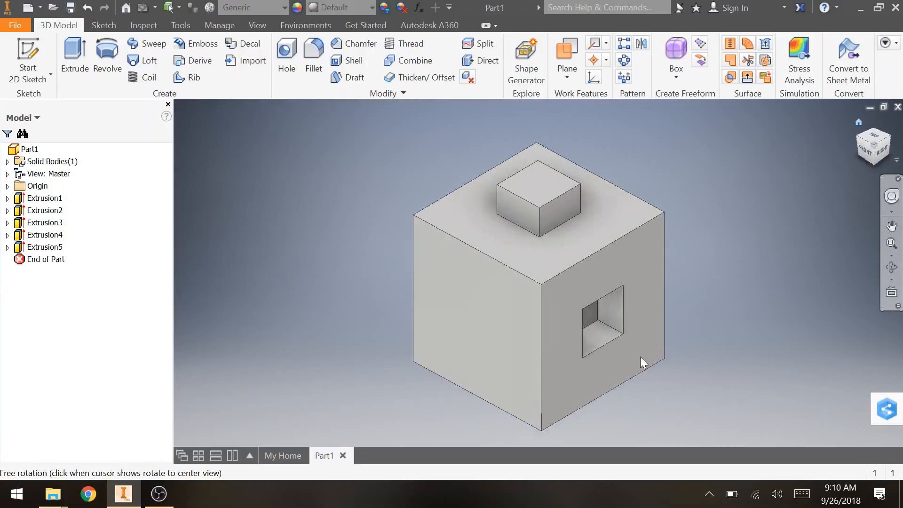
scroll(617, 376, down, 4)
scroll(616, 376, up, 6)
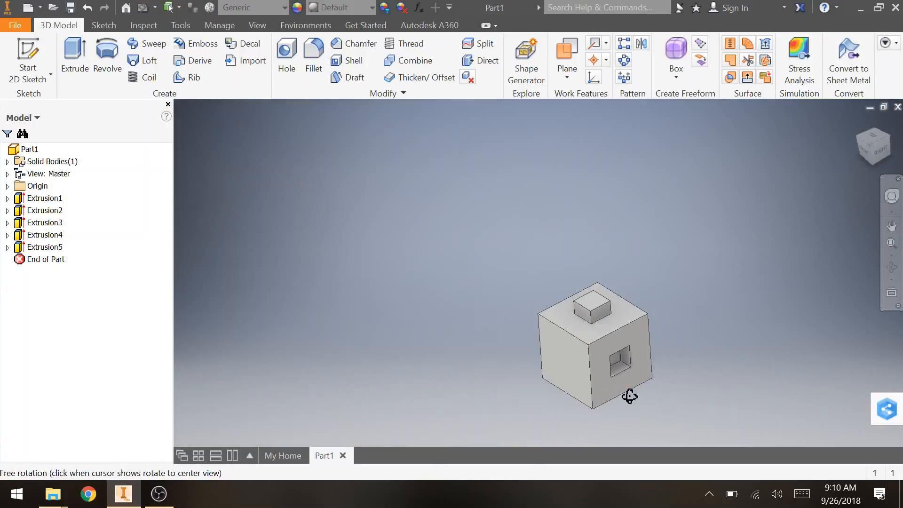
shift+middle_drag(628, 393, 725, 362)
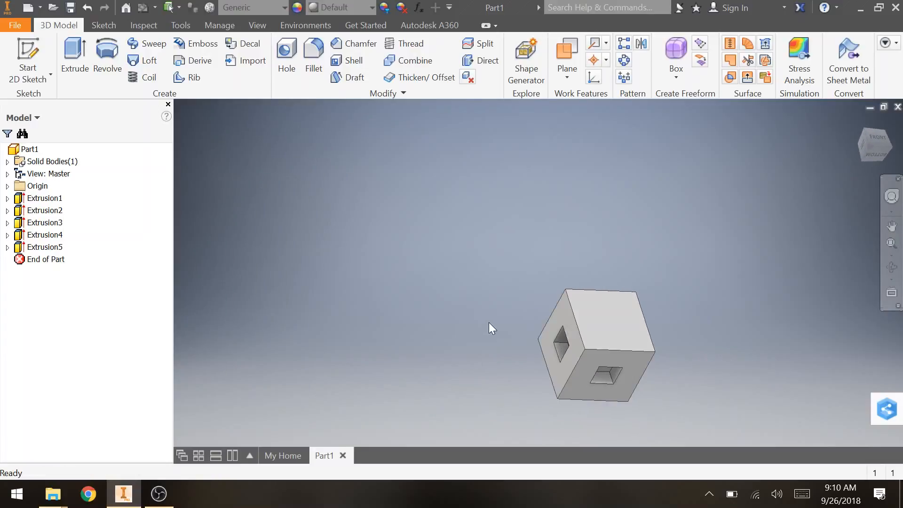
shift+middle_drag(489, 322, 585, 157)
scroll(729, 326, up, 3)
middle_drag(702, 328, 582, 265)
scroll(600, 285, up, 3)
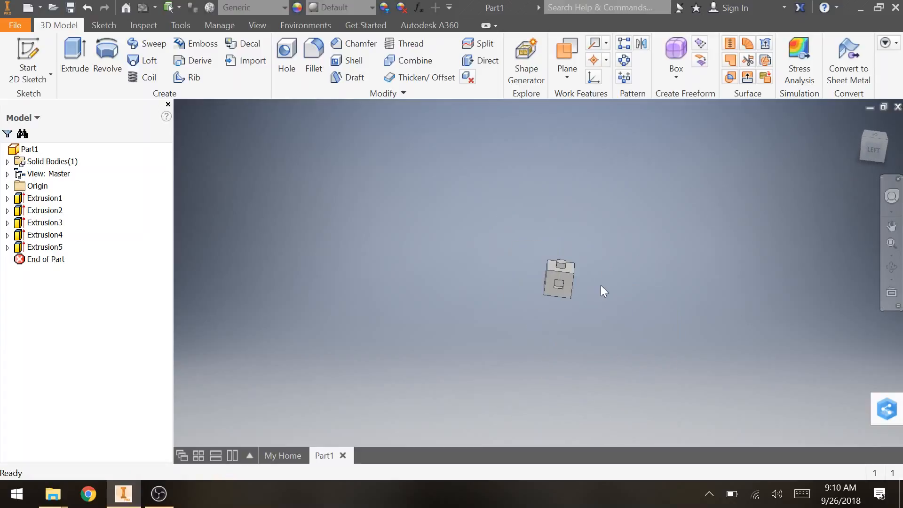
click(860, 119)
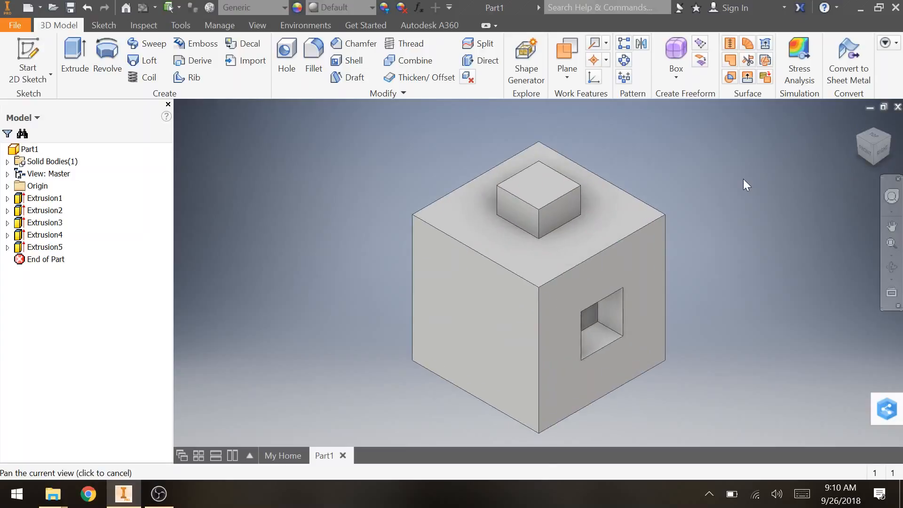
Step: Save the part as CubeNub2 in the Inventor Fridays folder
click(14, 25)
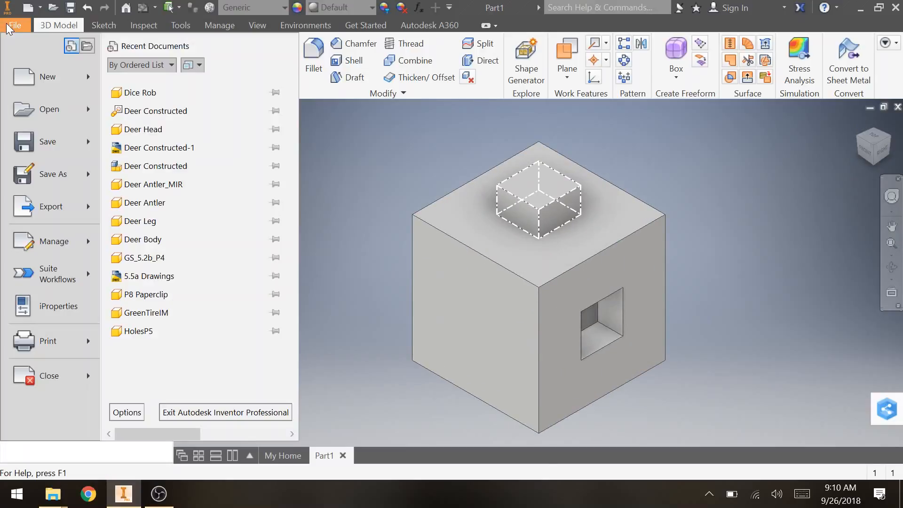
click(53, 179)
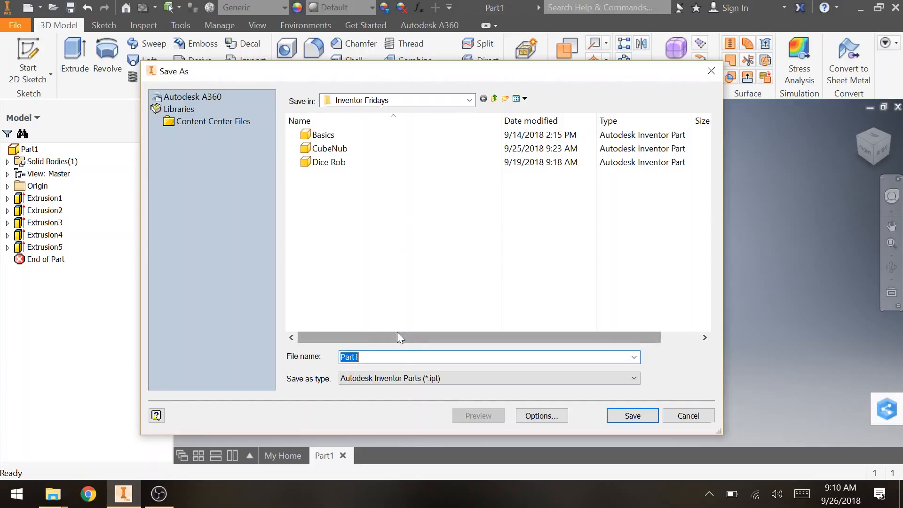
text(CubeNu)
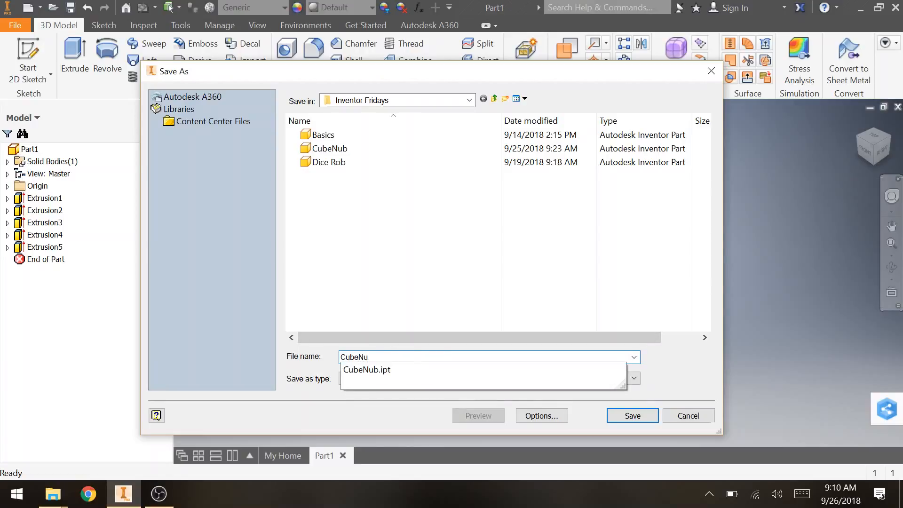
text(b2)
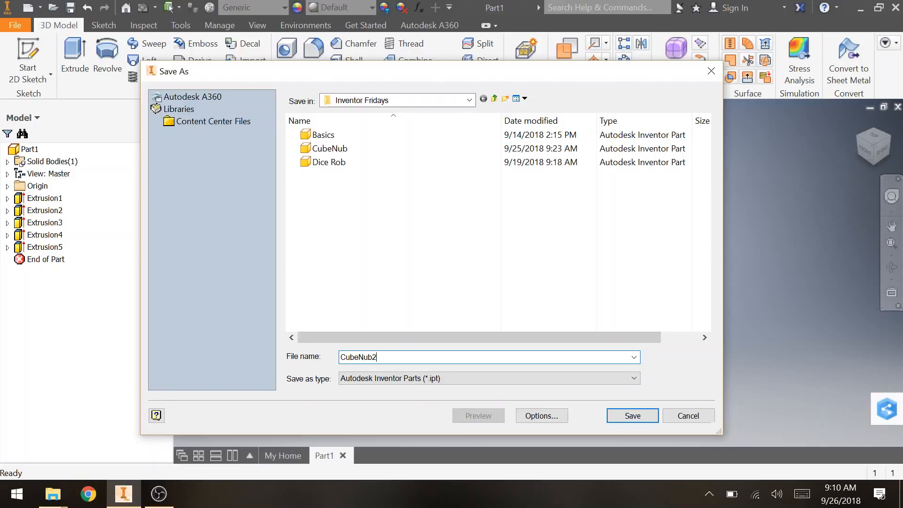
click(614, 420)
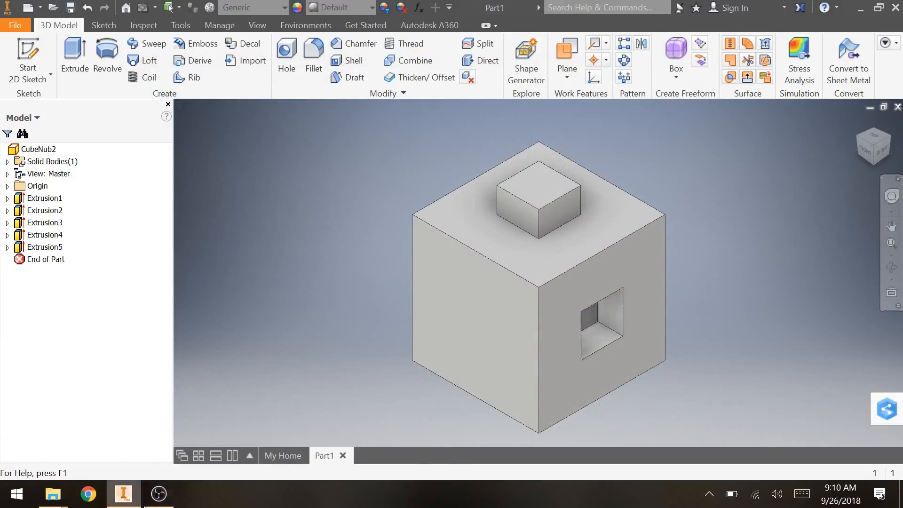